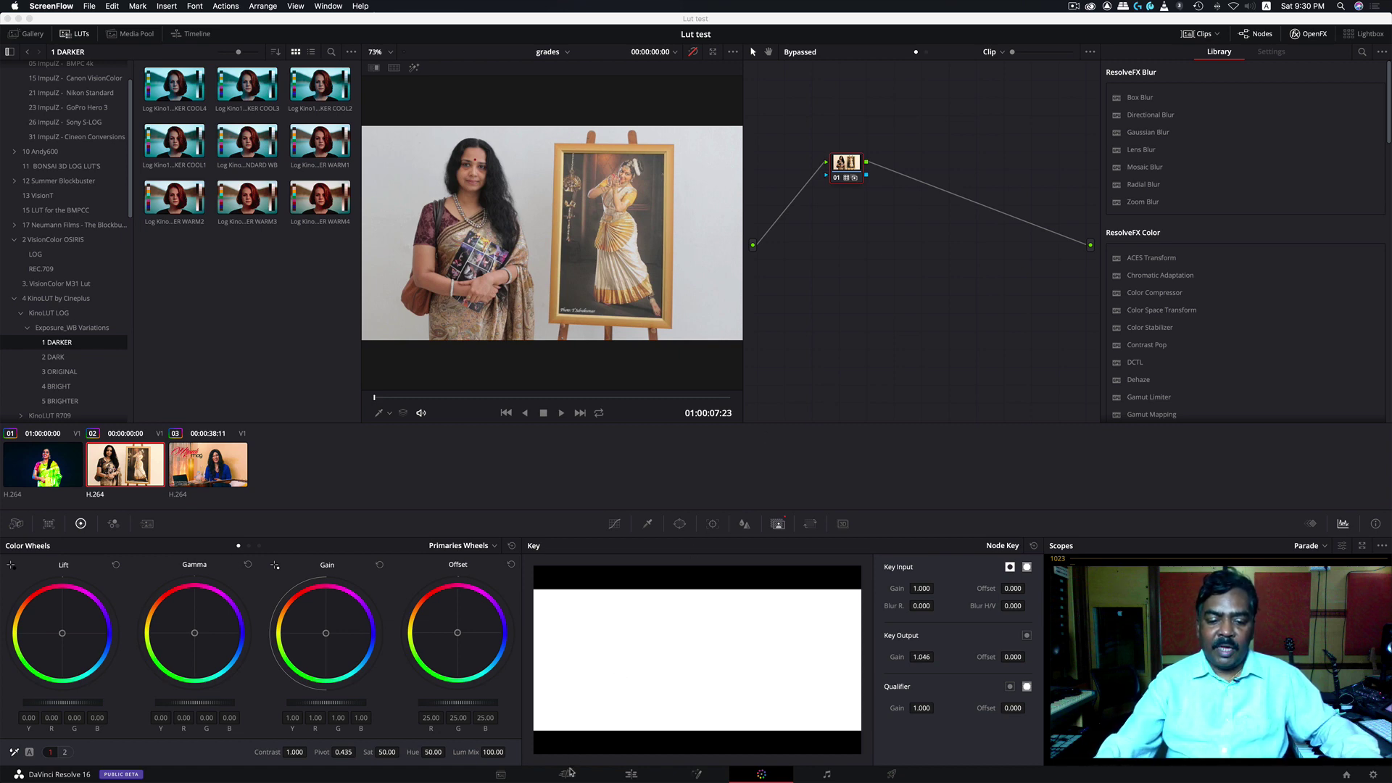
On the Edit page, preview clips P1013893, P1013919, P1013938, P1013943 and P1013944 in the source viewer
click(614, 779)
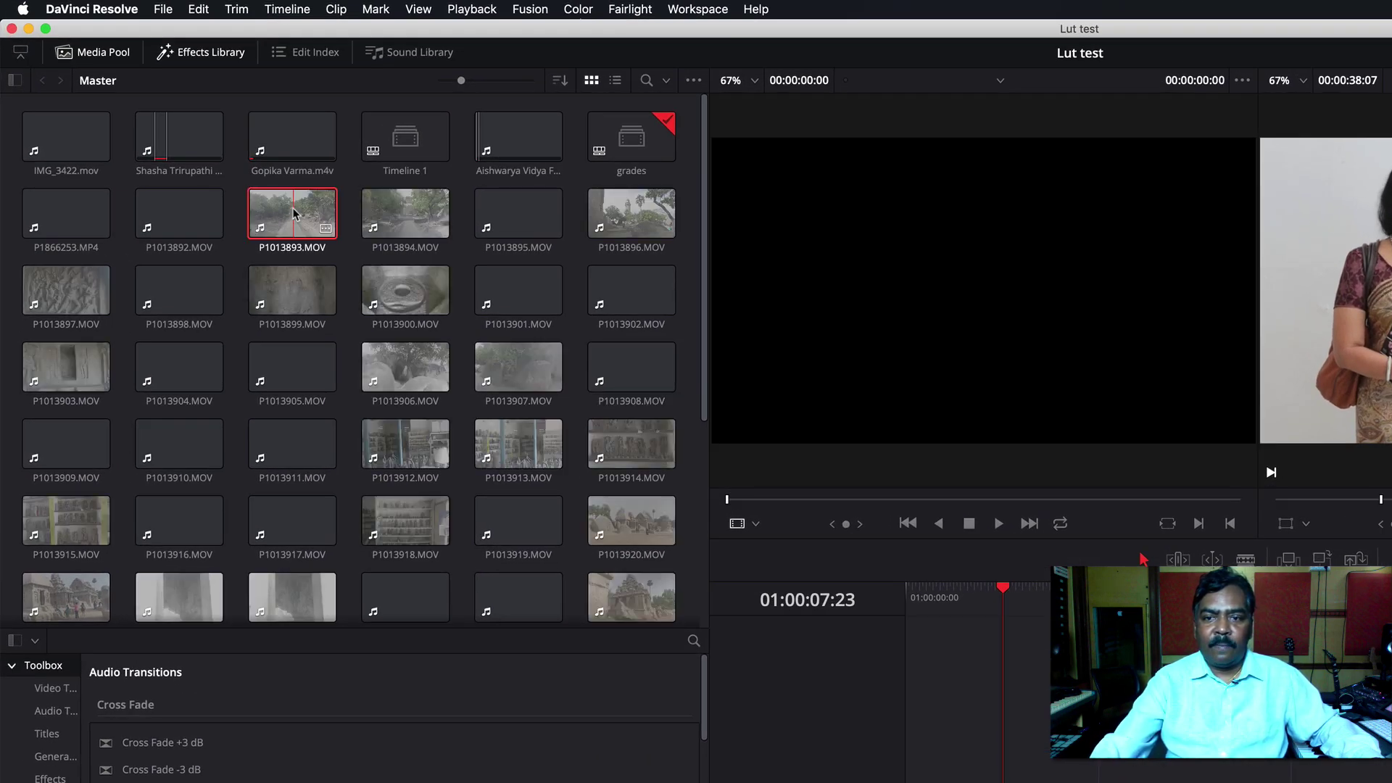
double_click(295, 212)
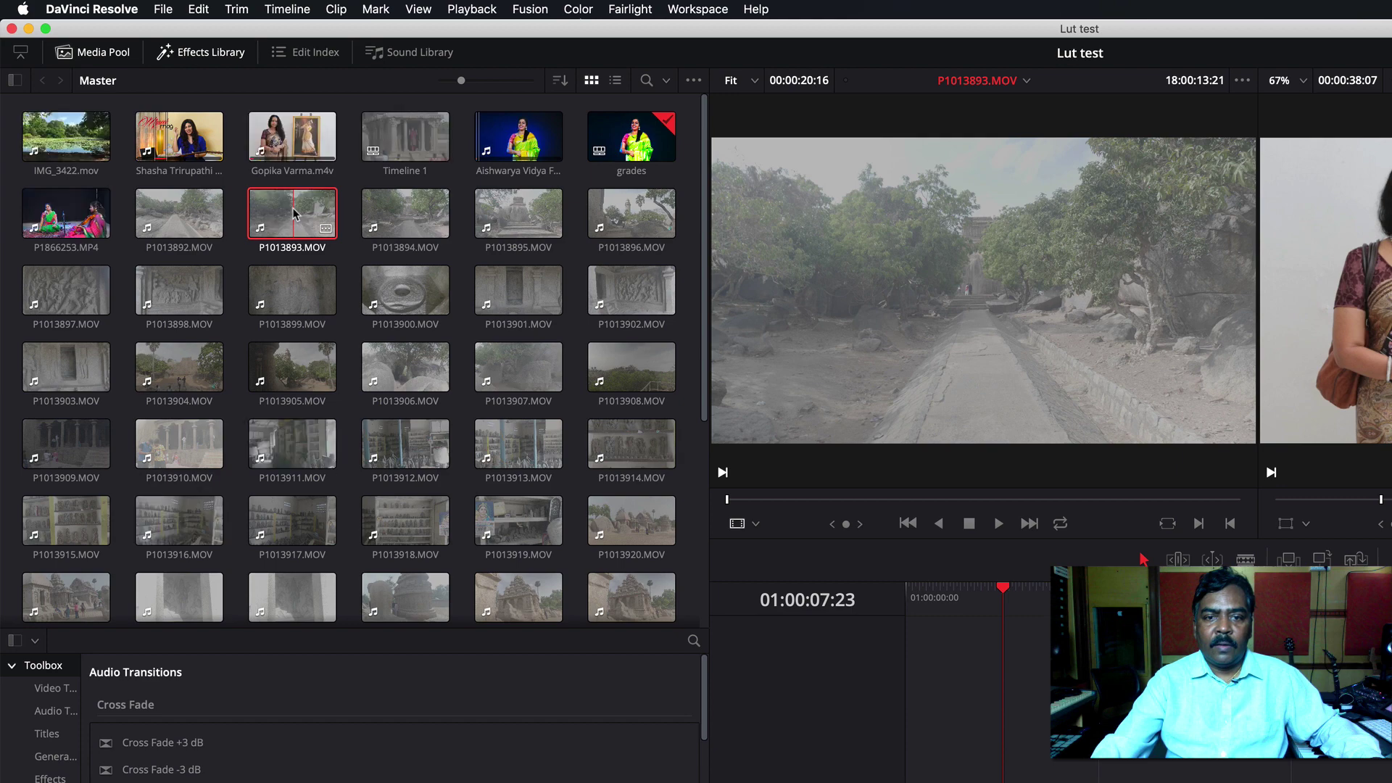
double_click(527, 524)
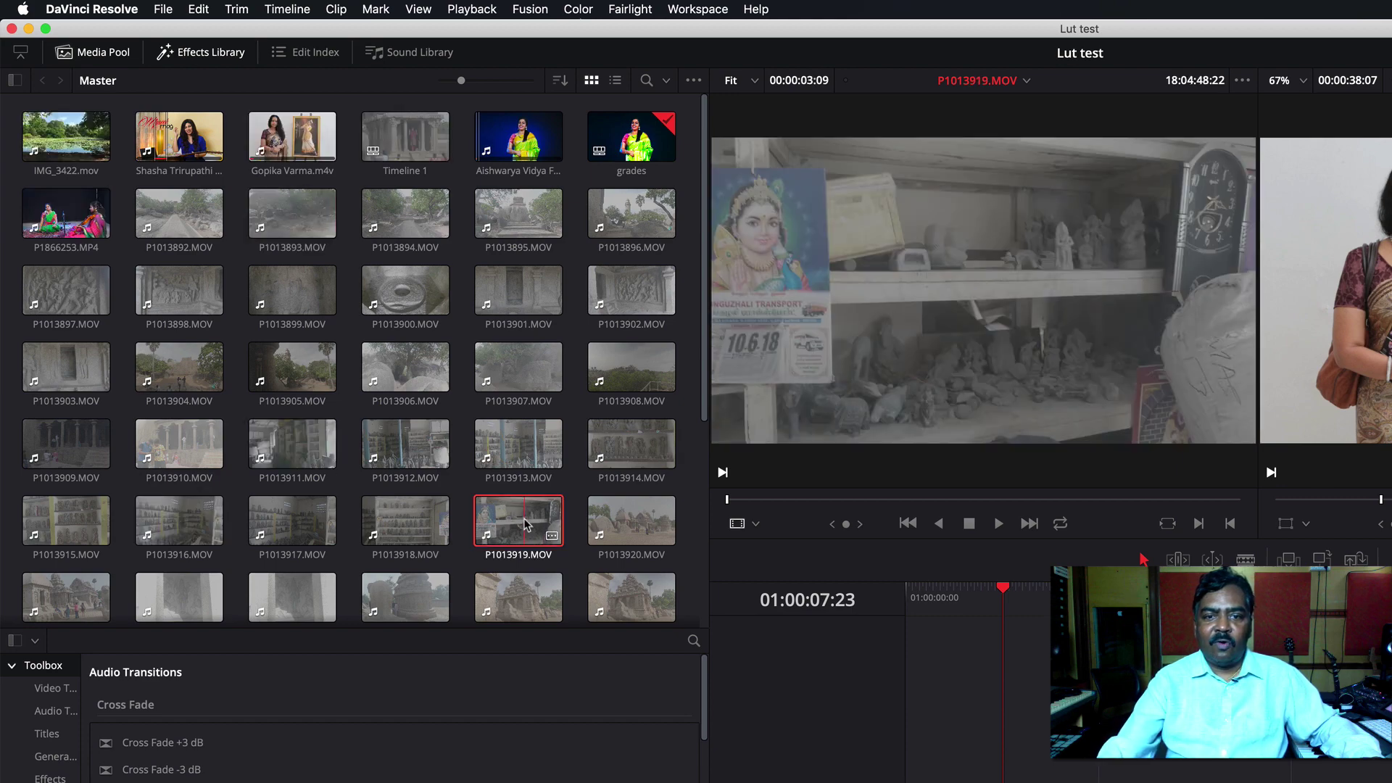
scroll(527, 524, down, 5)
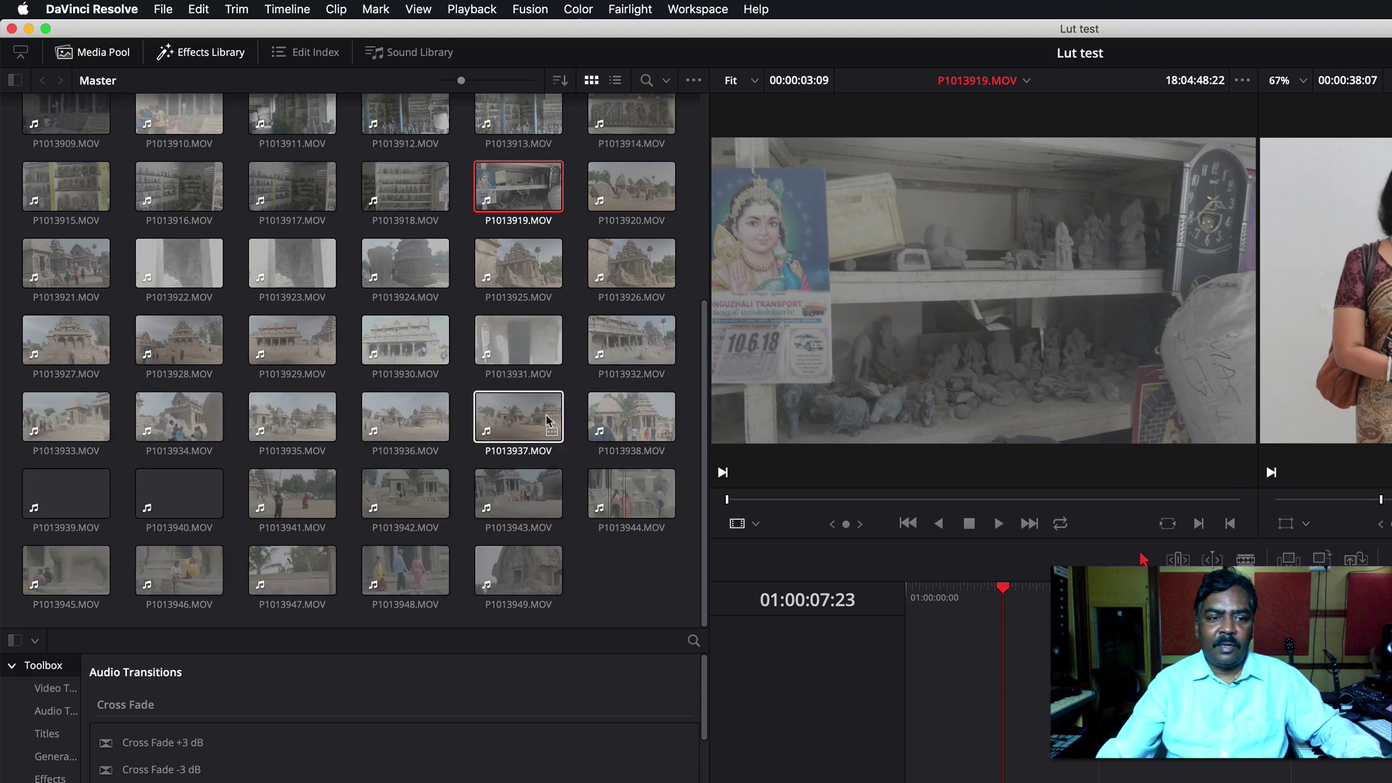
click(653, 428)
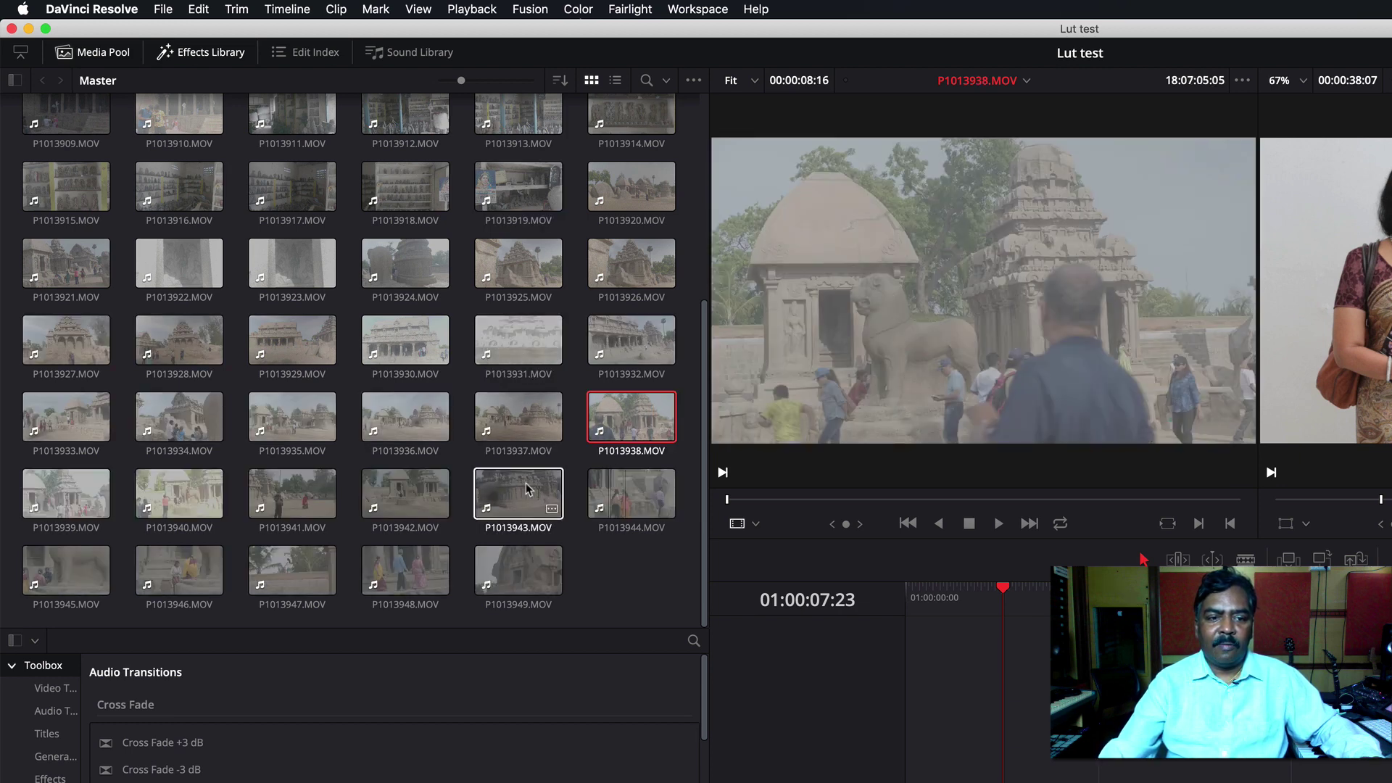
click(494, 495)
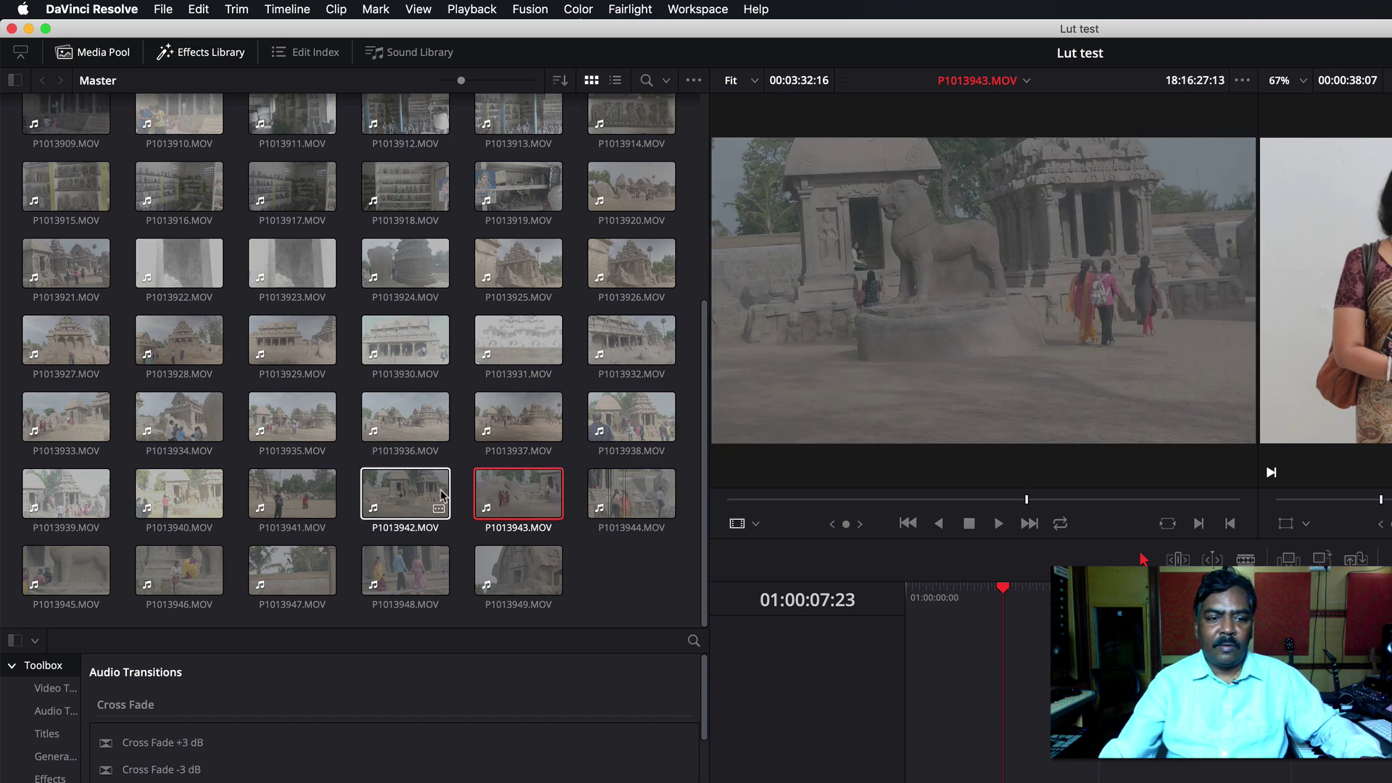
click(638, 497)
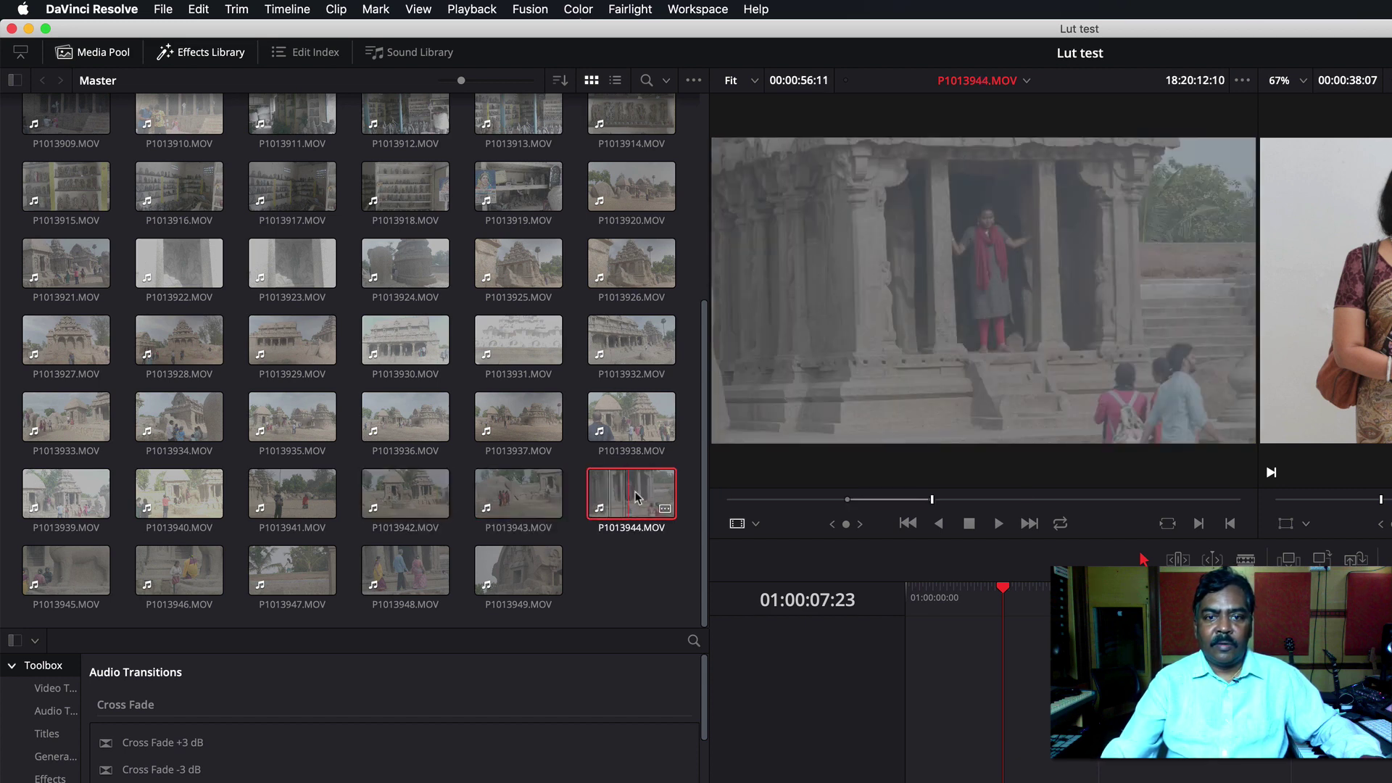
Append P1013944.MOV to the timeline right after the existing clips
mouse_move(932, 500)
mouse_down()
mouse_move(878, 507)
mouse_move(897, 511)
mouse_up()
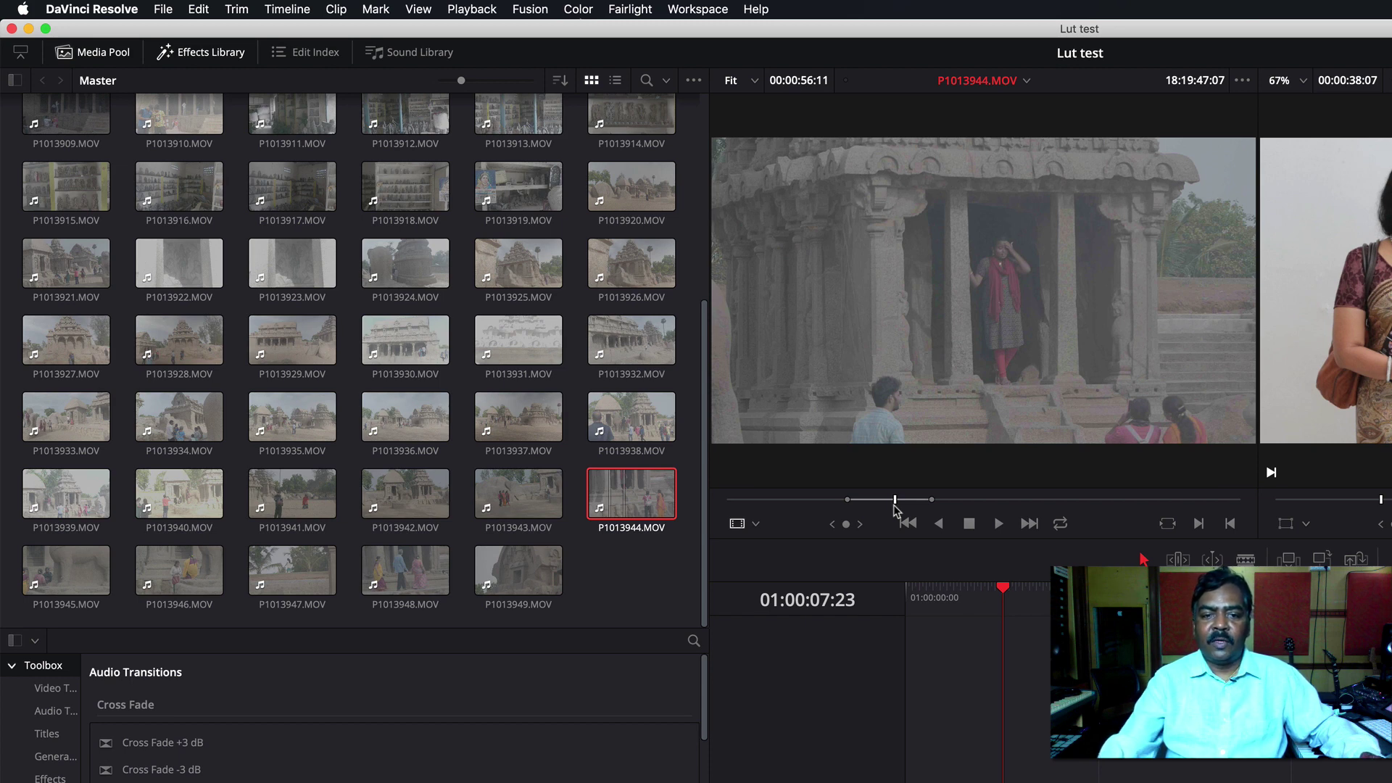
mouse_move(943, 305)
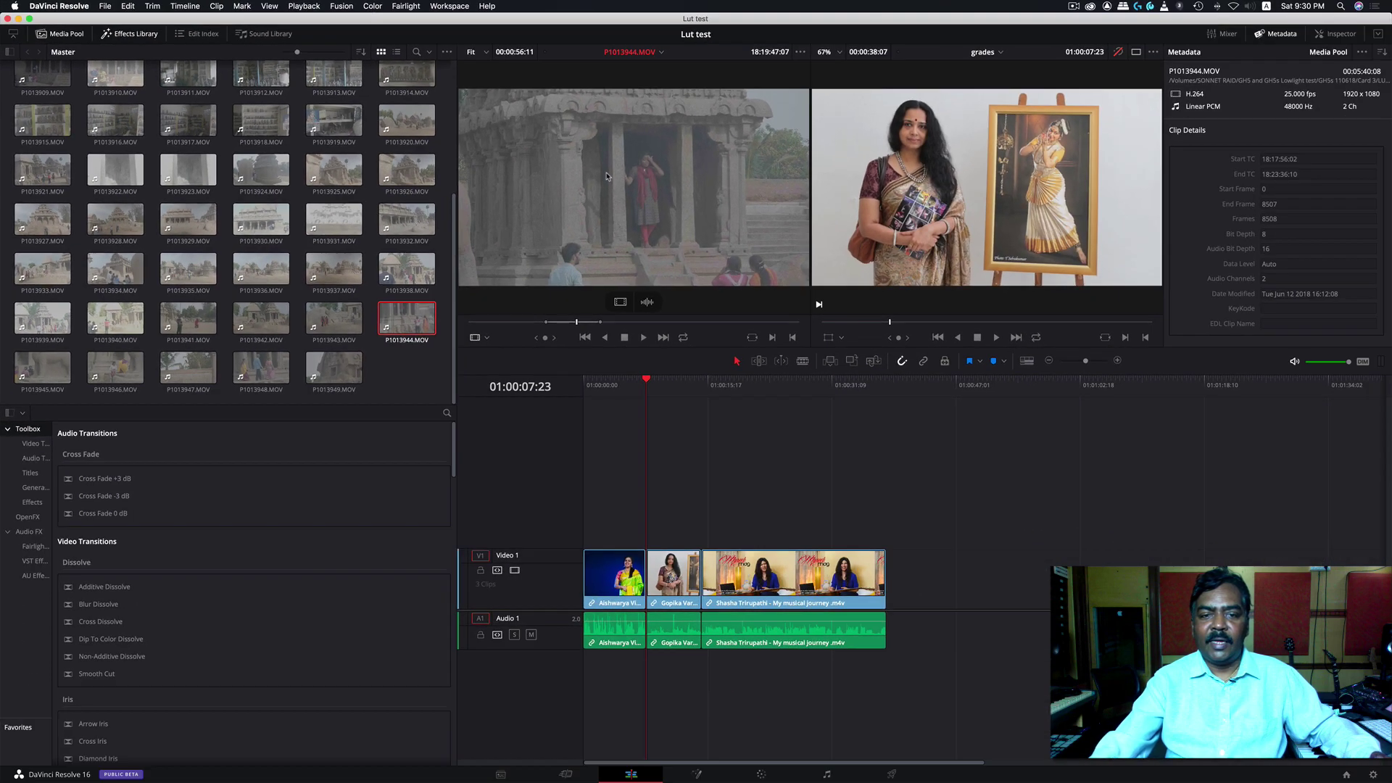
mouse_move(945, 281)
mouse_down()
mouse_move(955, 554)
mouse_move(897, 589)
mouse_up()
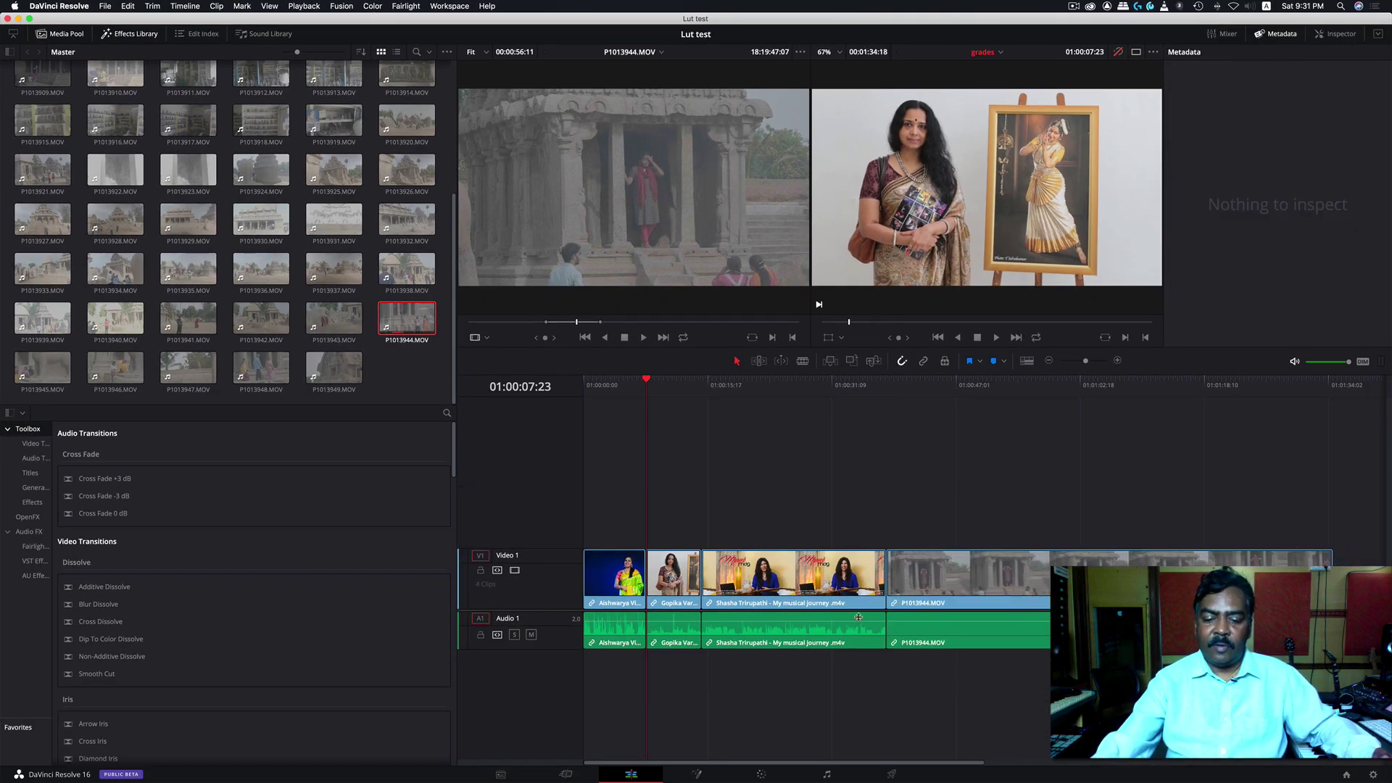
On the Color page, select temple clip 04 and show the VLogL_to_V709_forFZ2K LUT folder
click(761, 774)
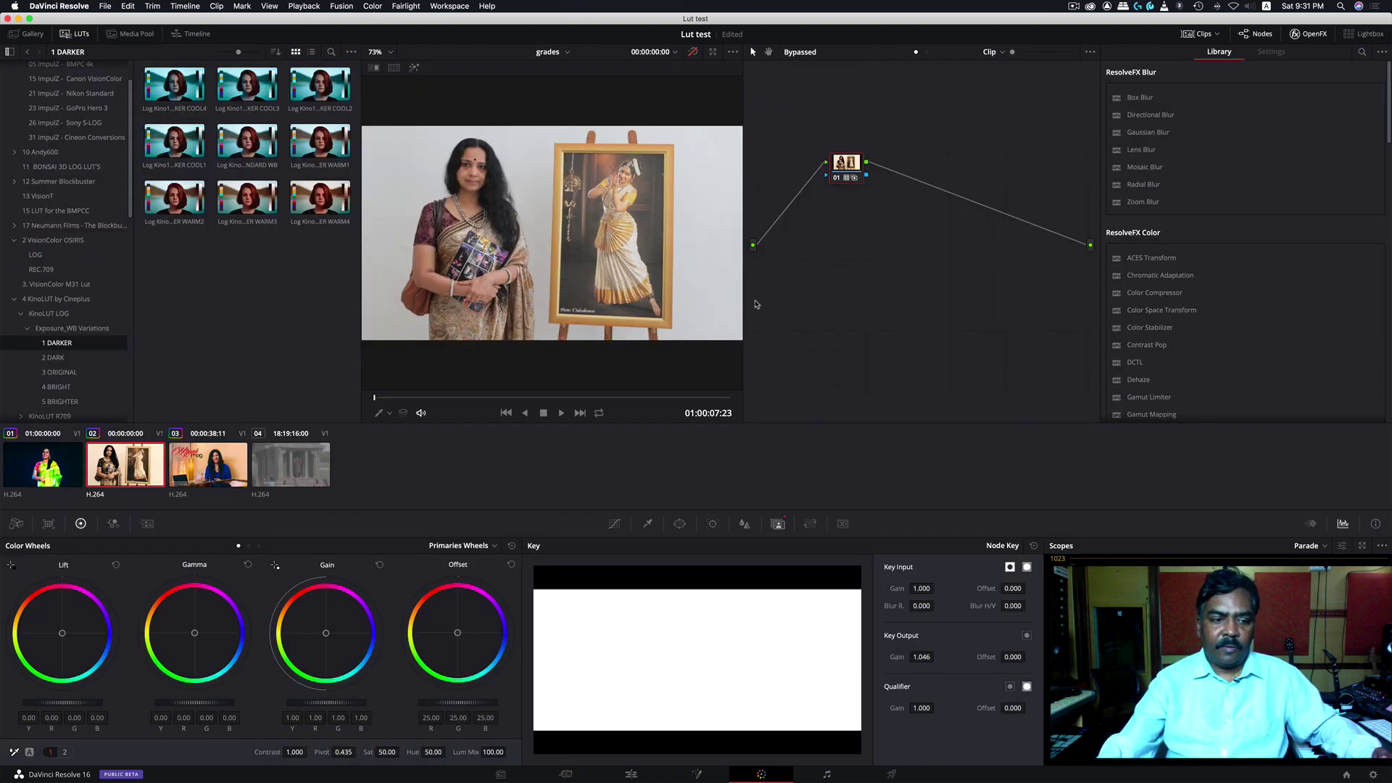
click(302, 467)
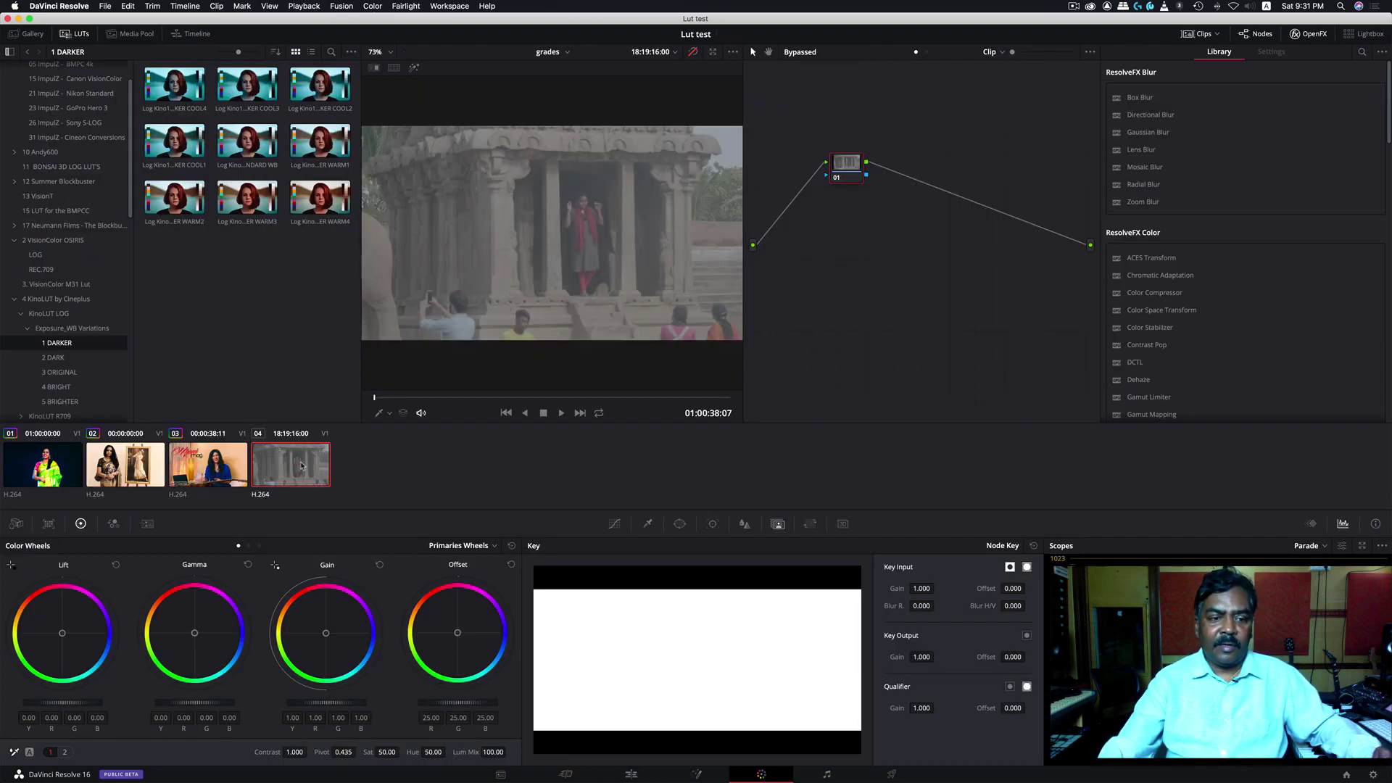
scroll(93, 371, down, 15)
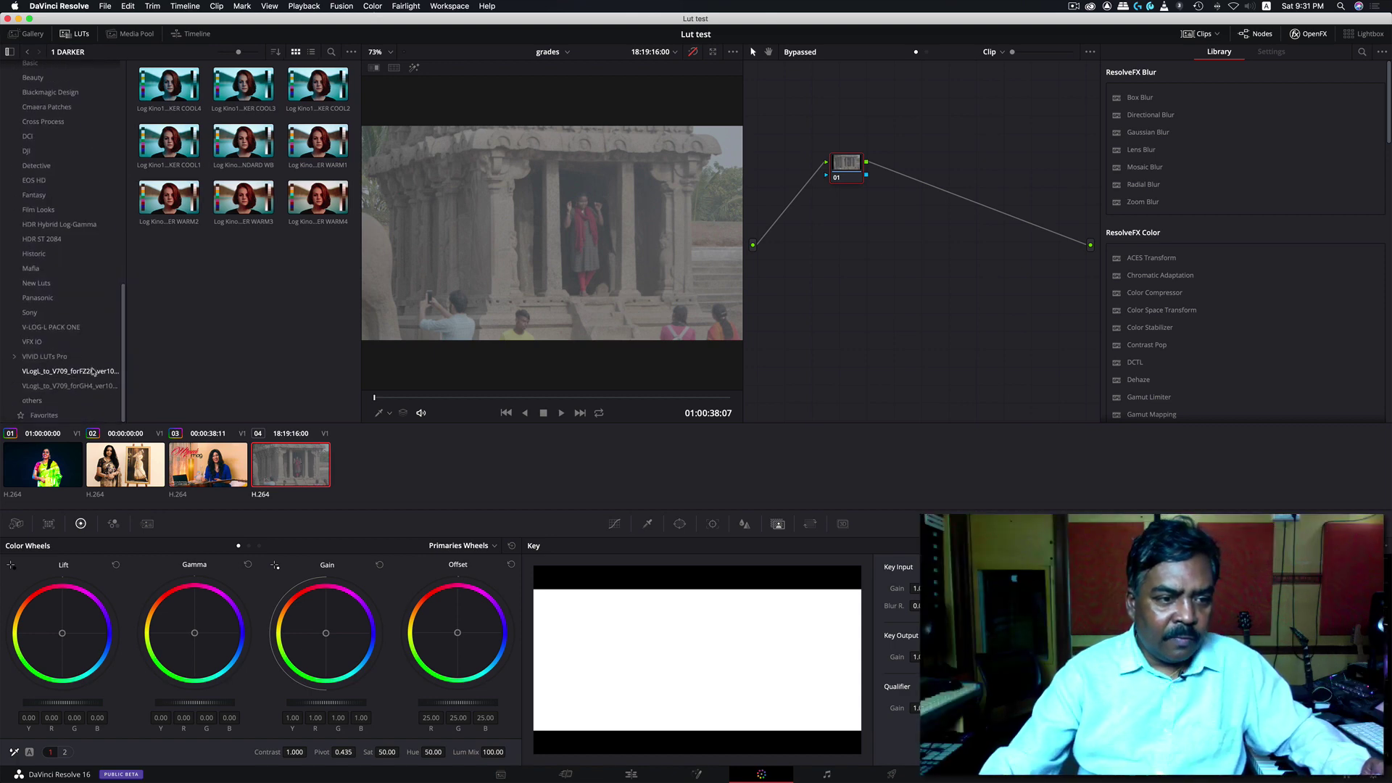
click(93, 371)
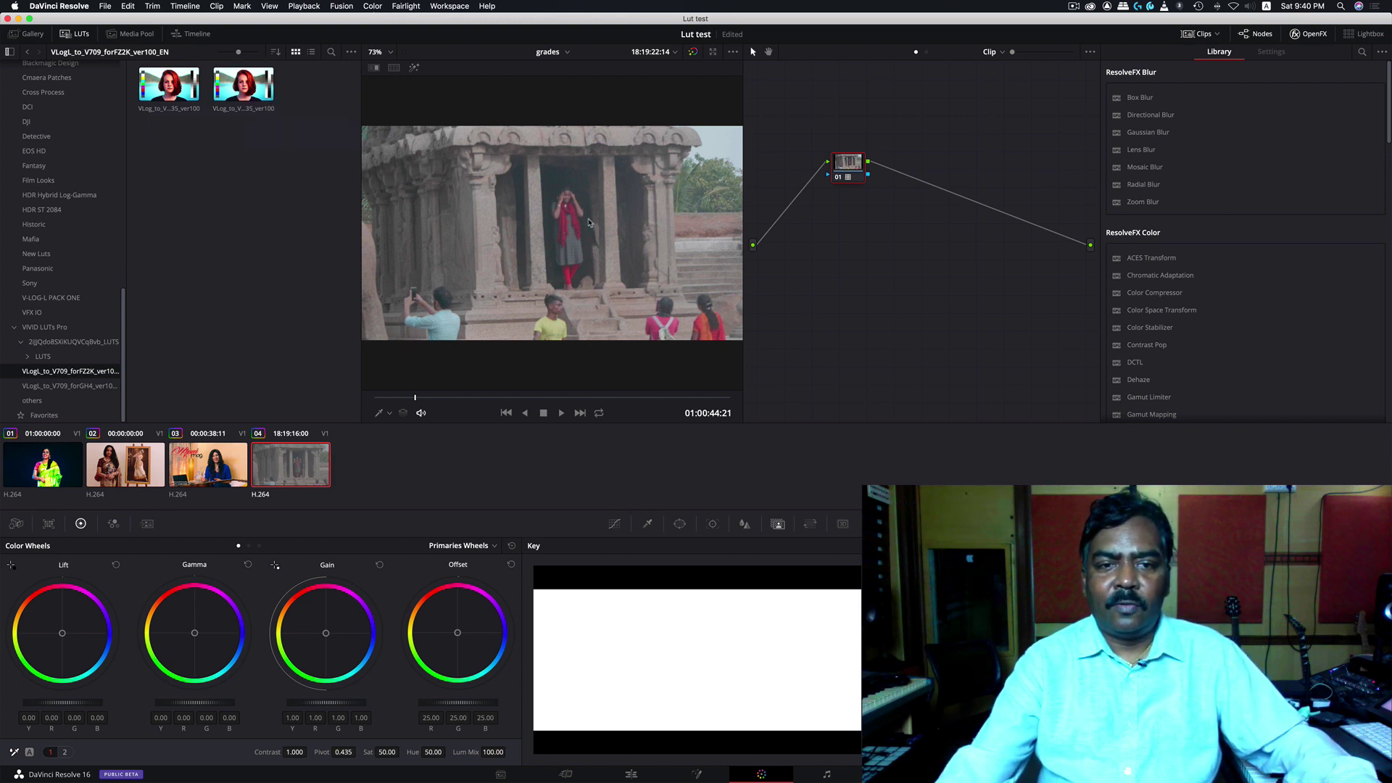
Bypass the temple clip's grade and restore it, then move up to clip 02
click(693, 53)
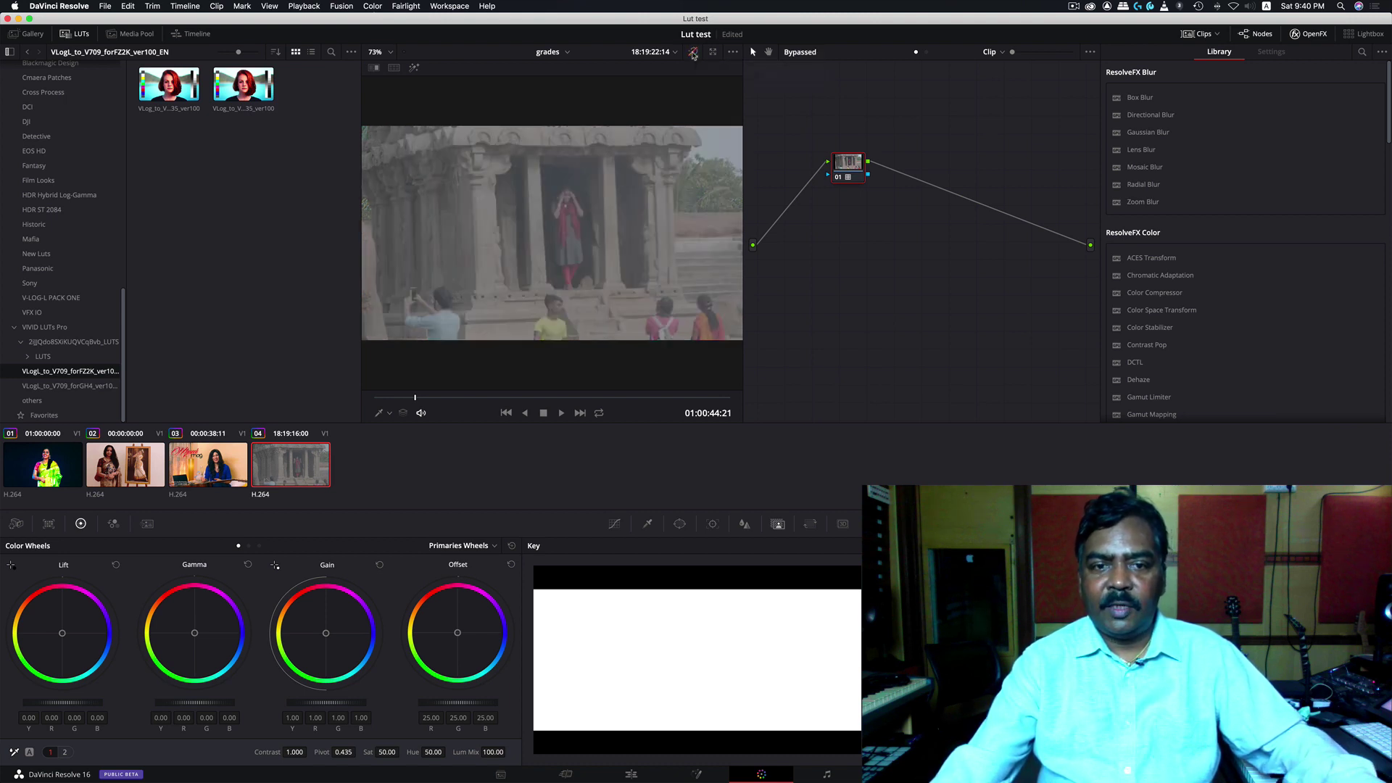
click(694, 53)
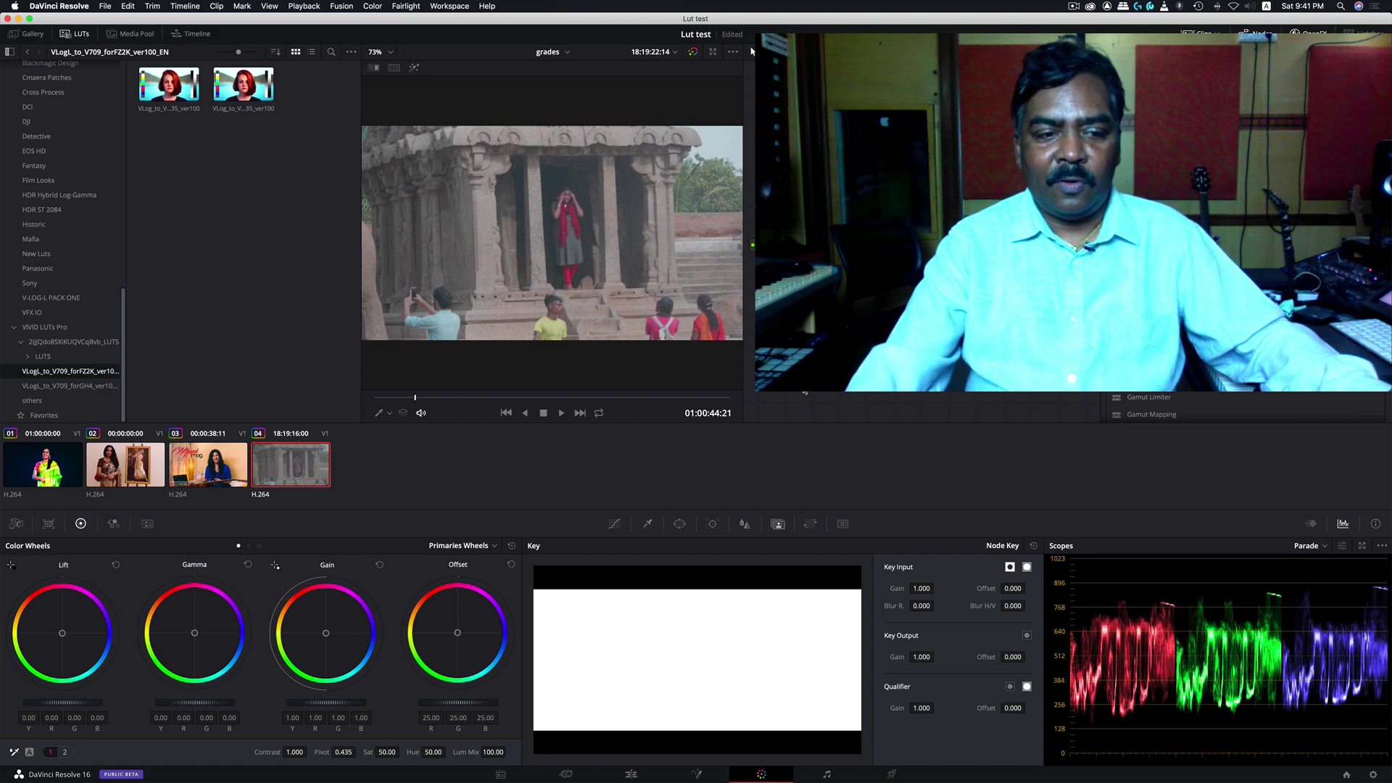
key(Up)
key(Up)
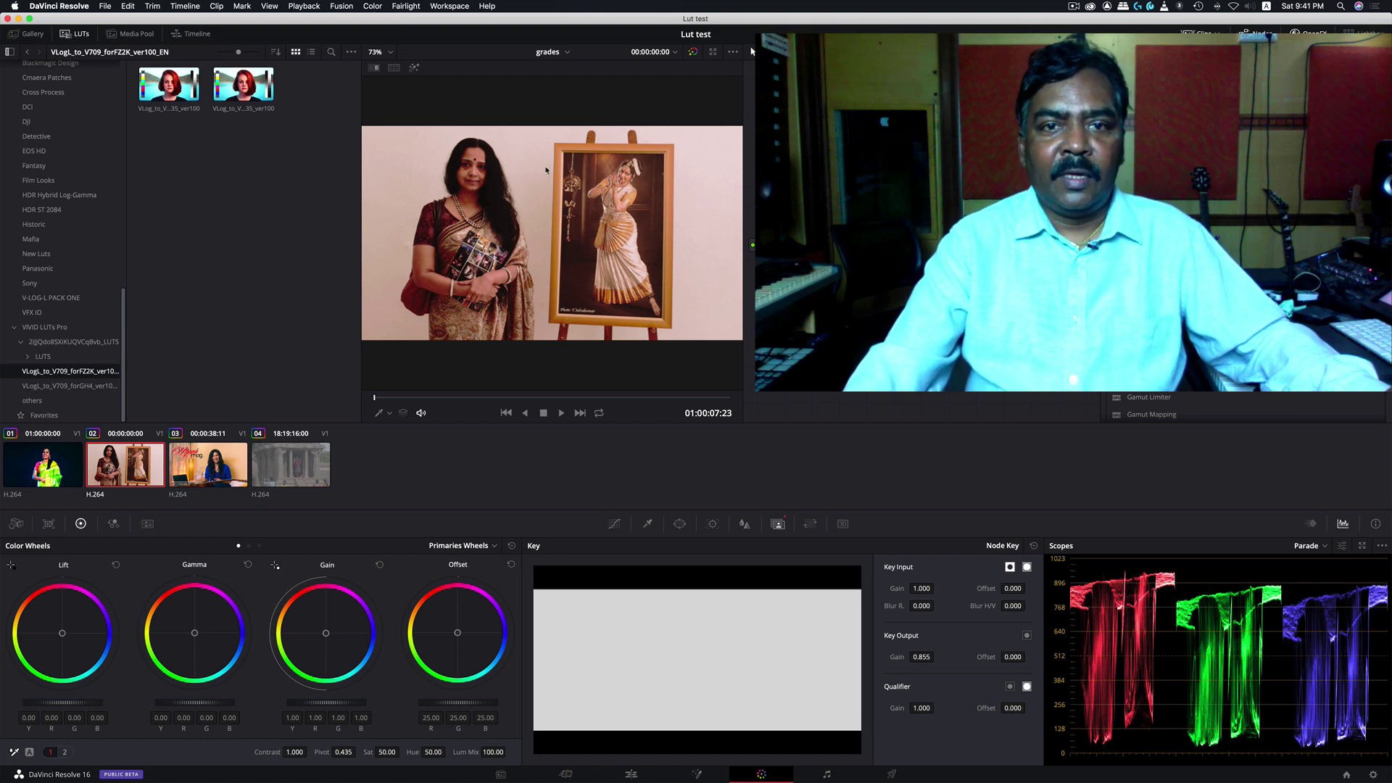
Bypass clip 02's grade and browse the KinoLUT folders 1 DARKER, 2 DARK, 3 ORIGINAL and 4 BRIGHT
click(692, 53)
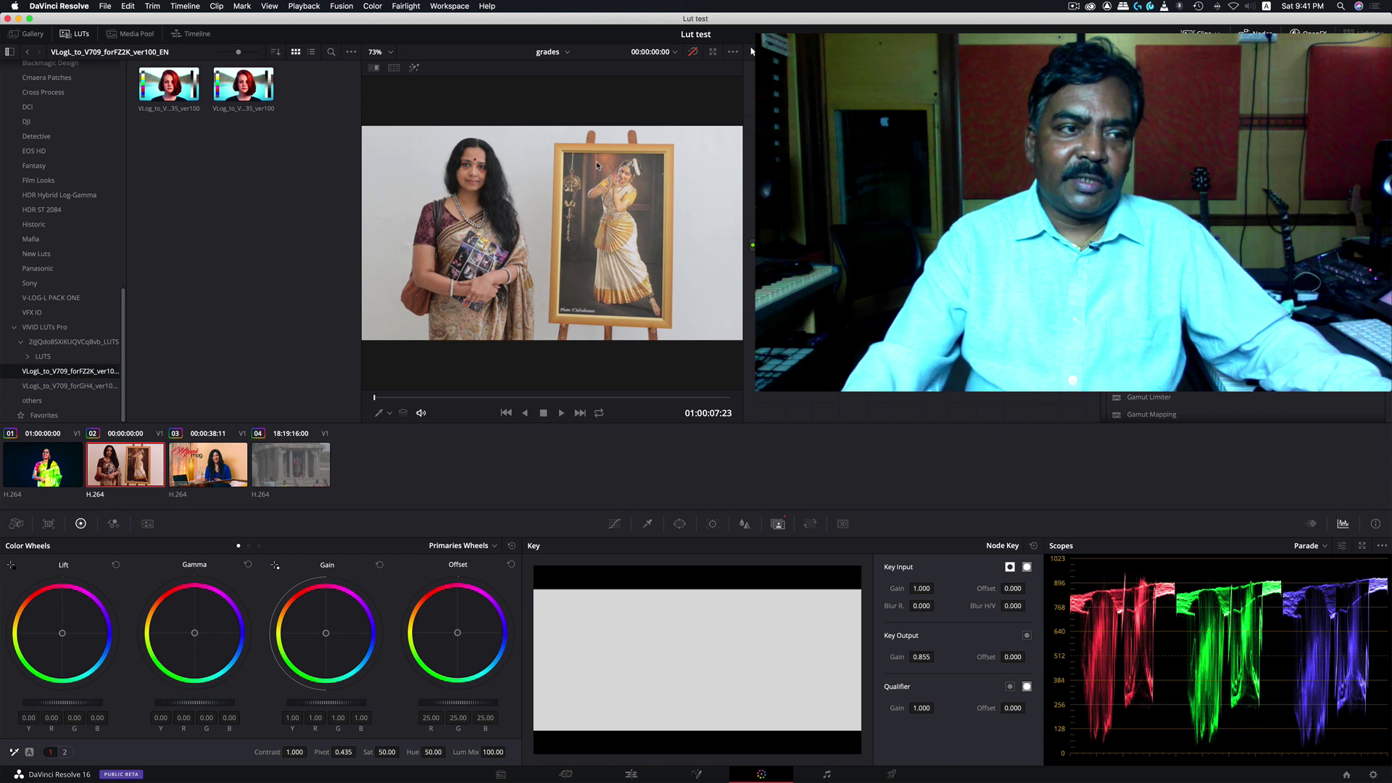
drag(122, 335, 124, 223)
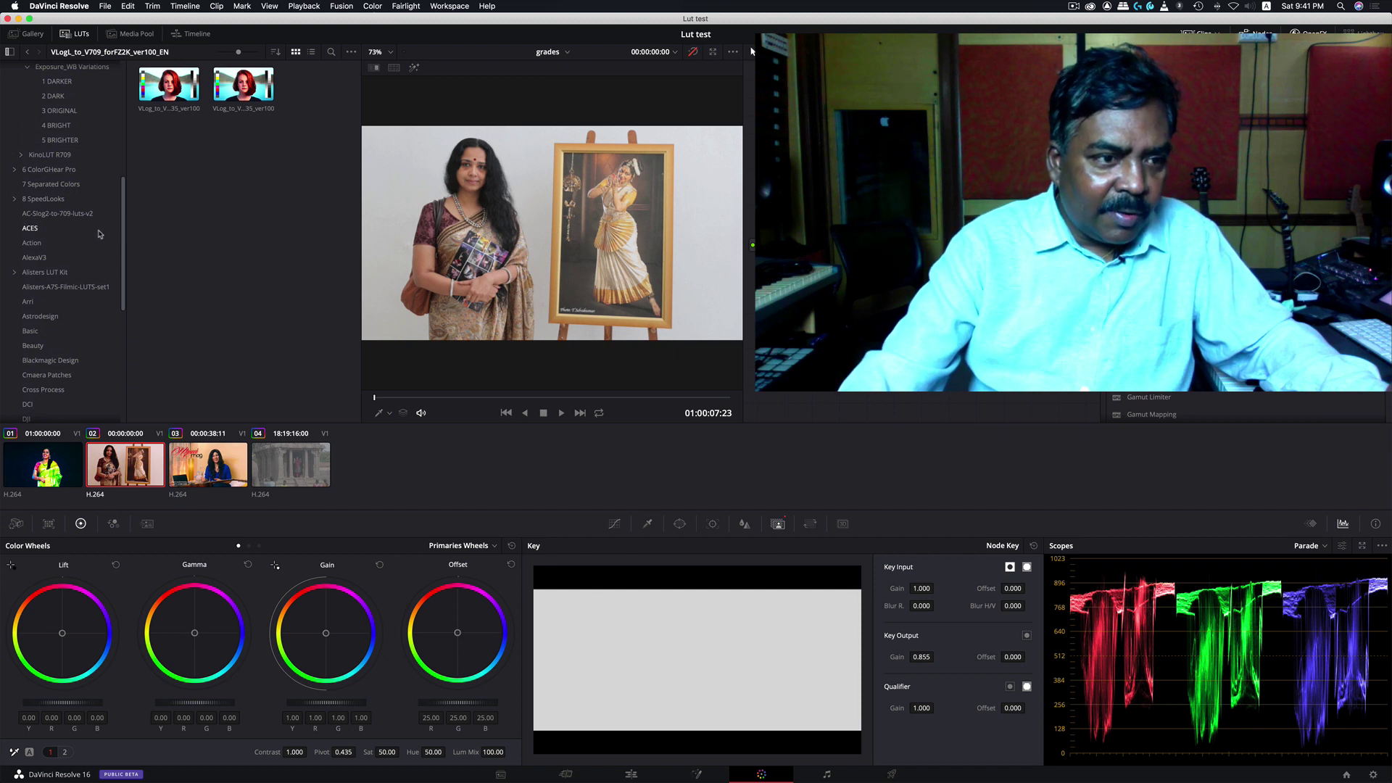
scroll(44, 177, up, 5)
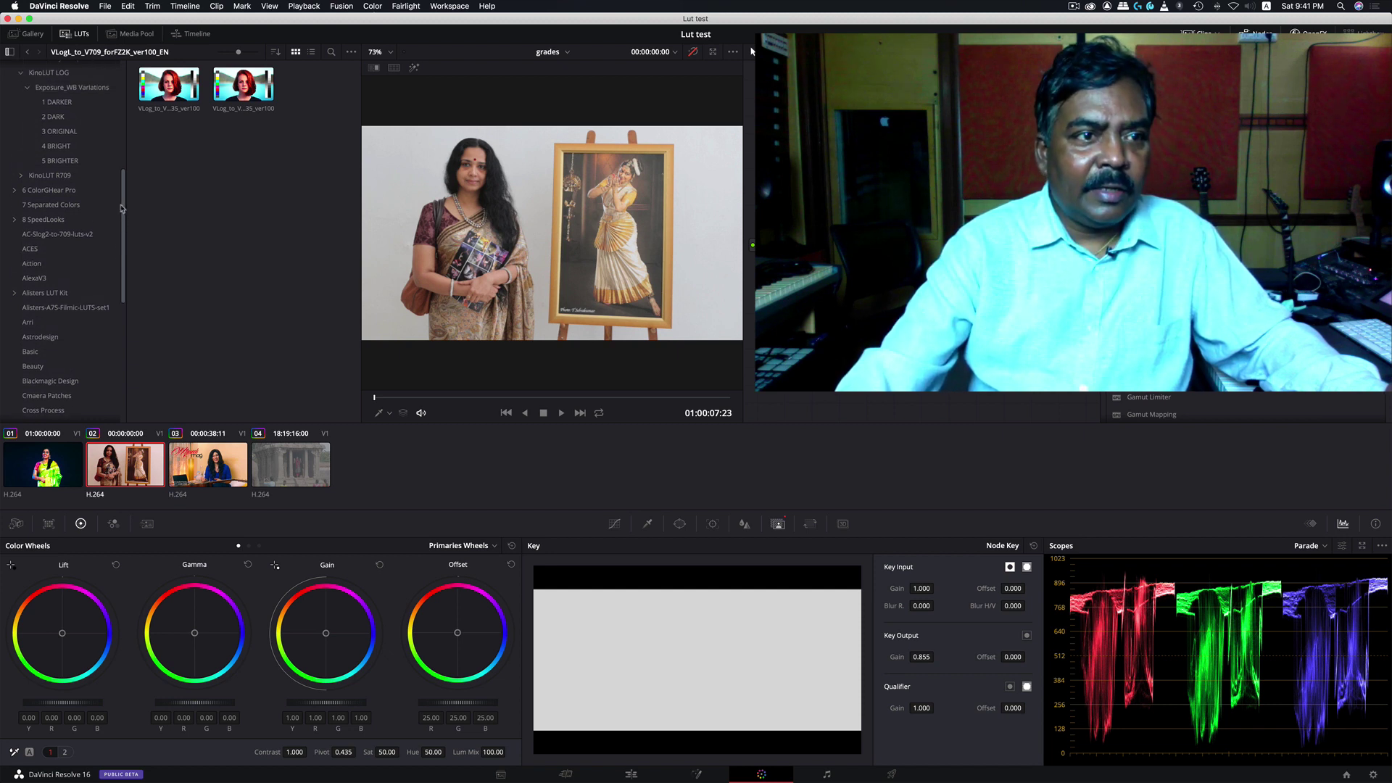
click(58, 158)
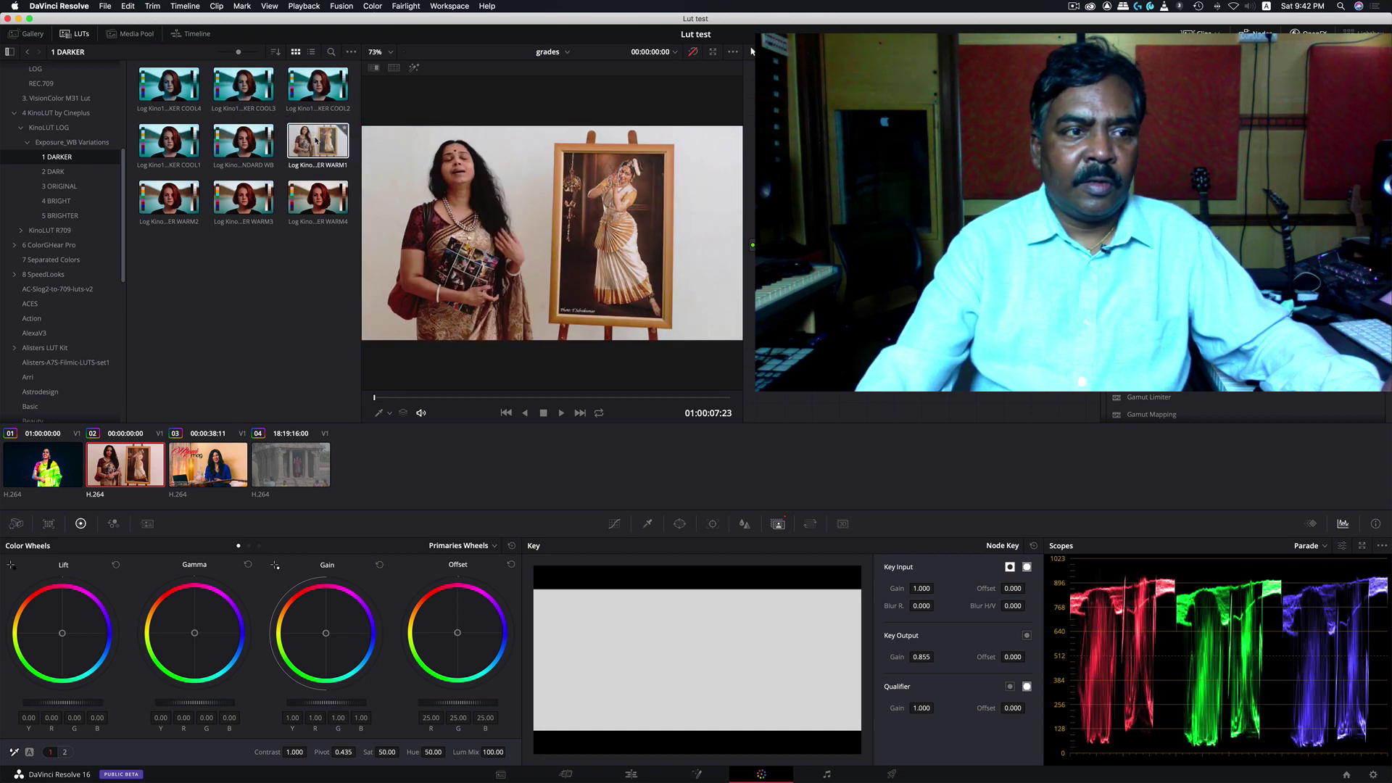
click(52, 174)
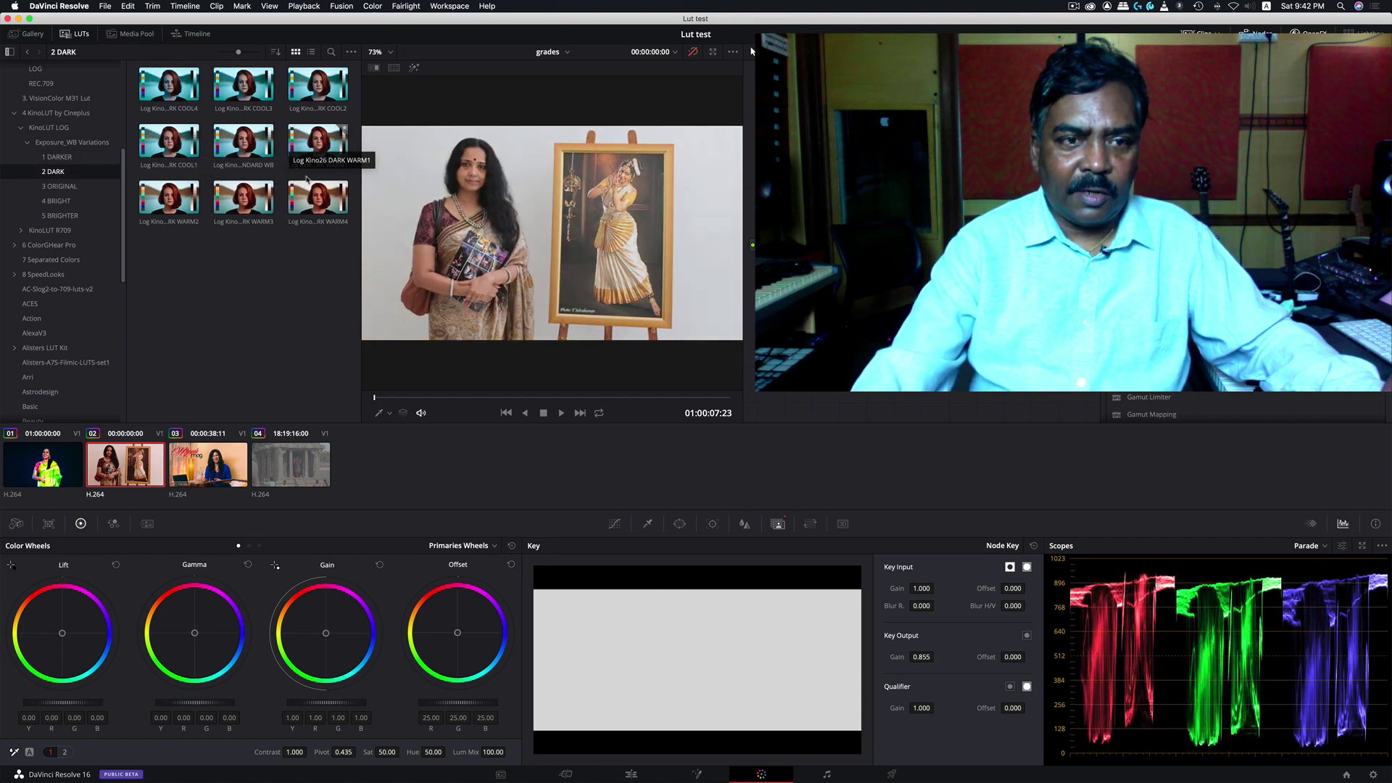
click(60, 186)
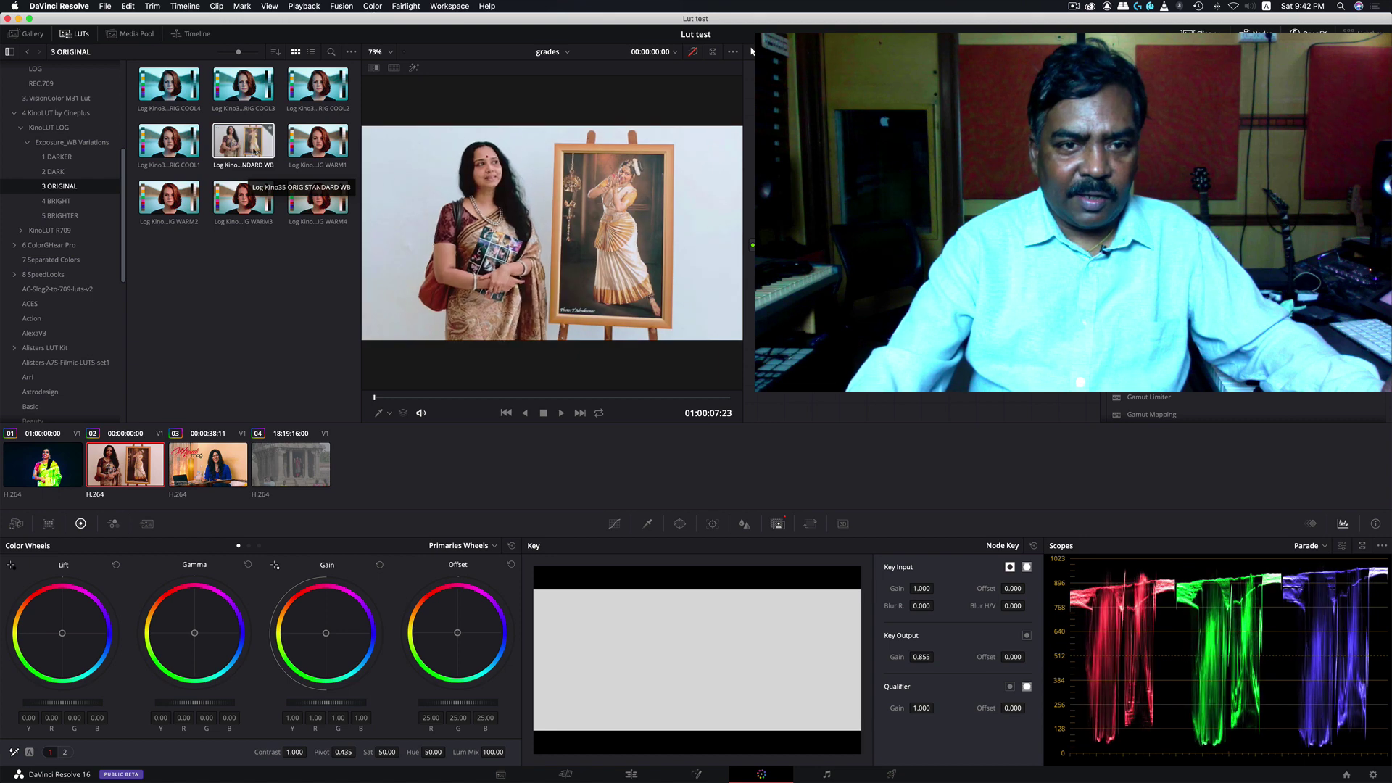
click(70, 203)
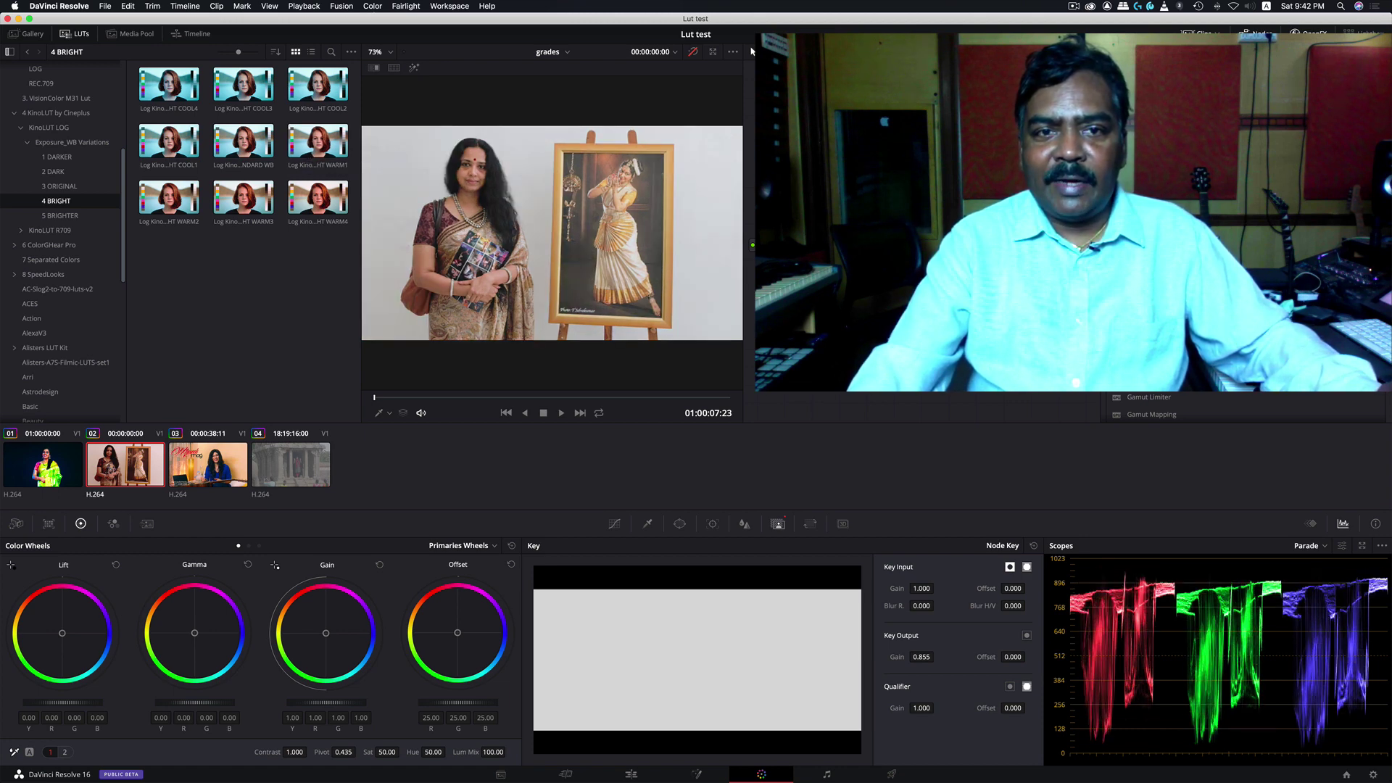
Toggle the viewer bypass to compare clip 02's grade with the original footage
click(694, 55)
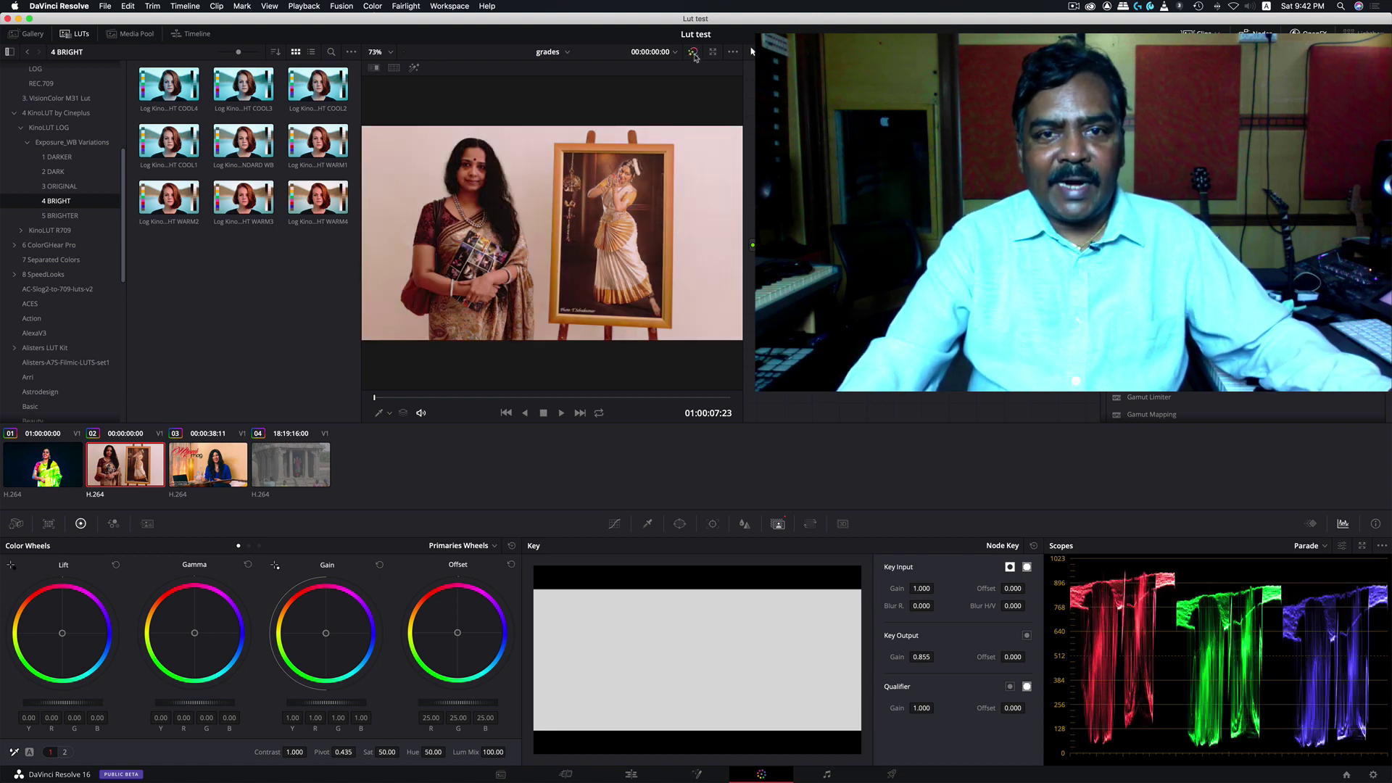
click(694, 55)
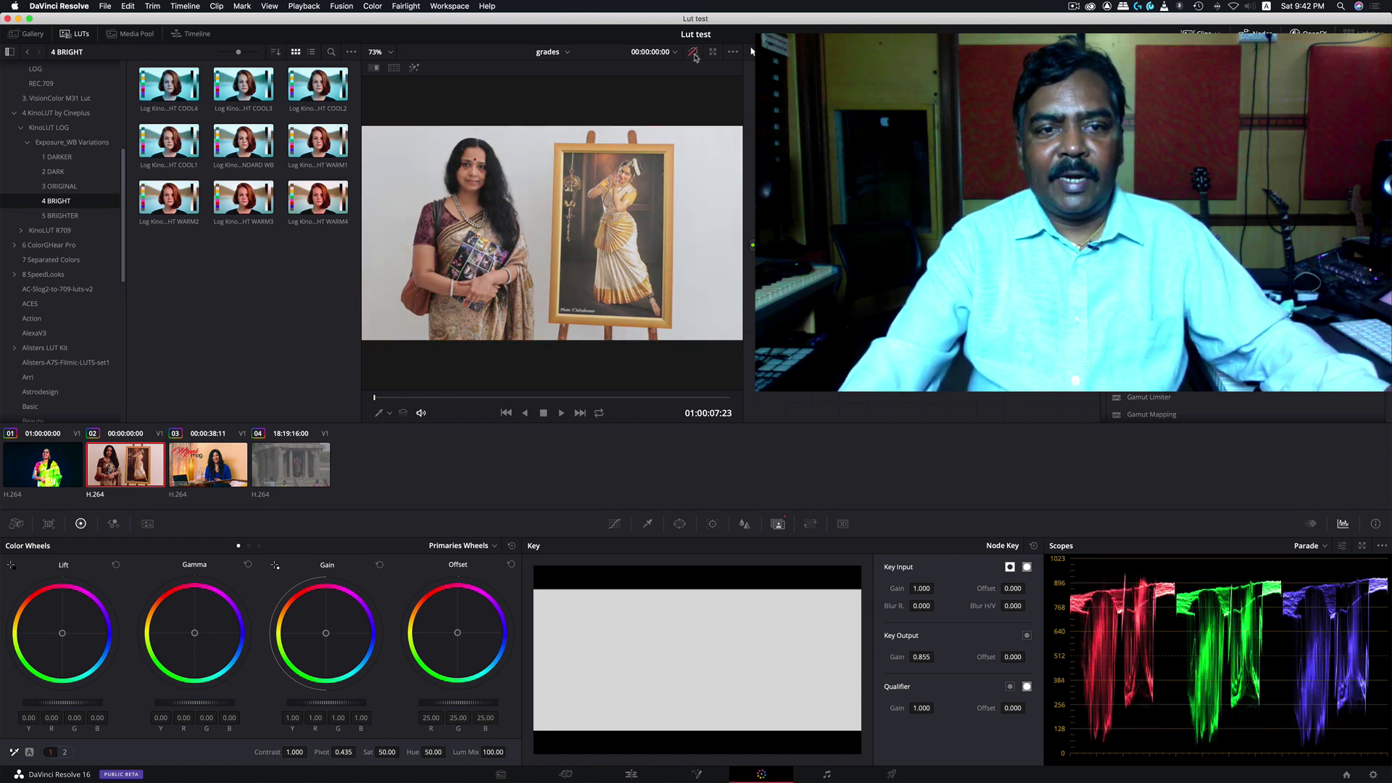
click(694, 55)
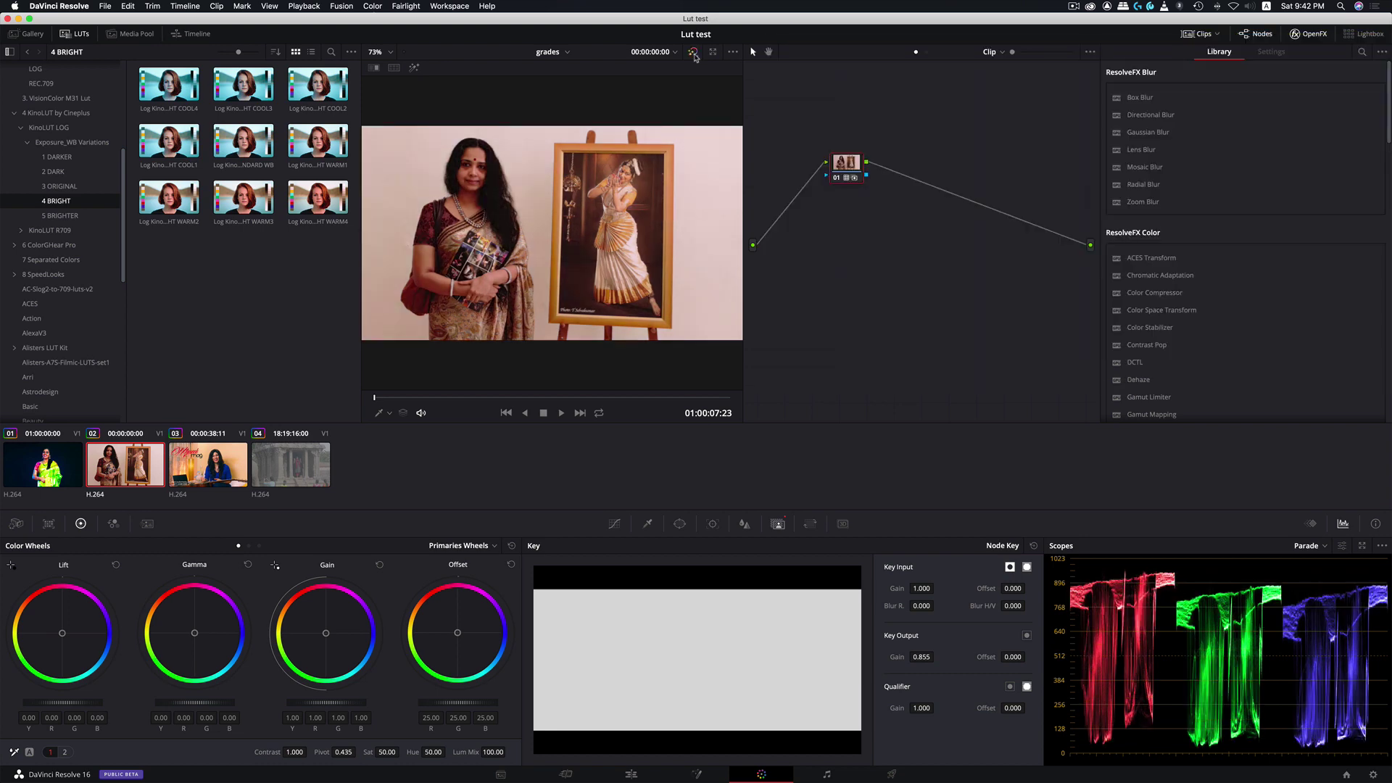
Set node 01's LUT to No LUT
right_click(844, 170)
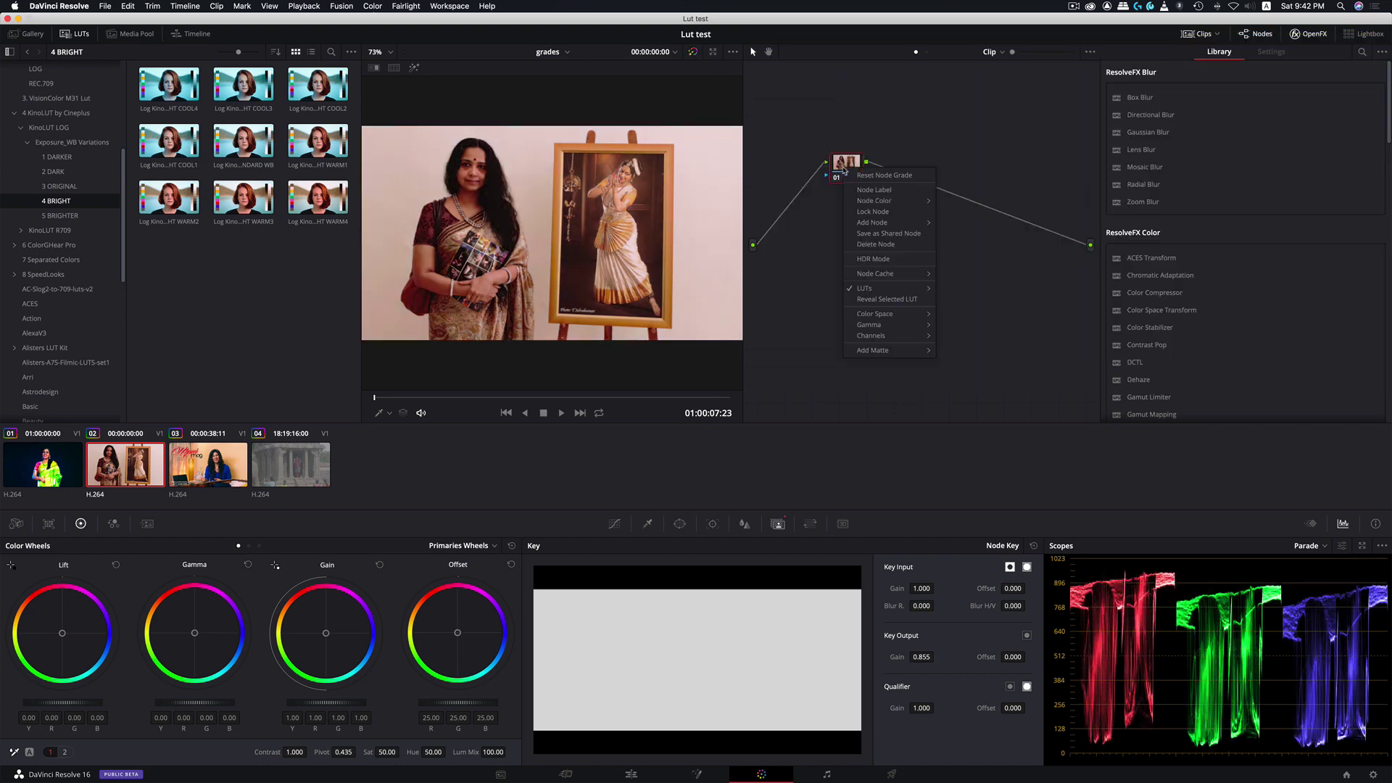
mouse_move(864, 287)
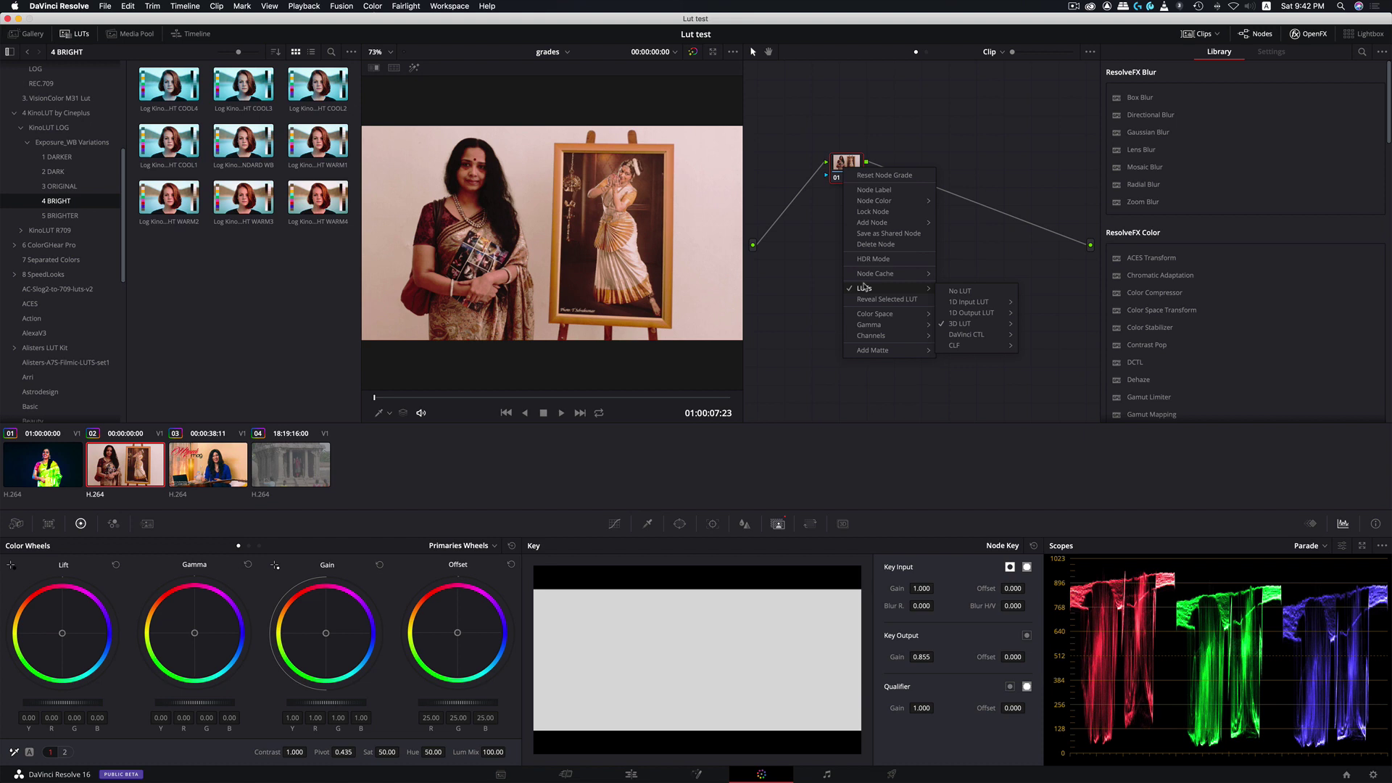
click(948, 290)
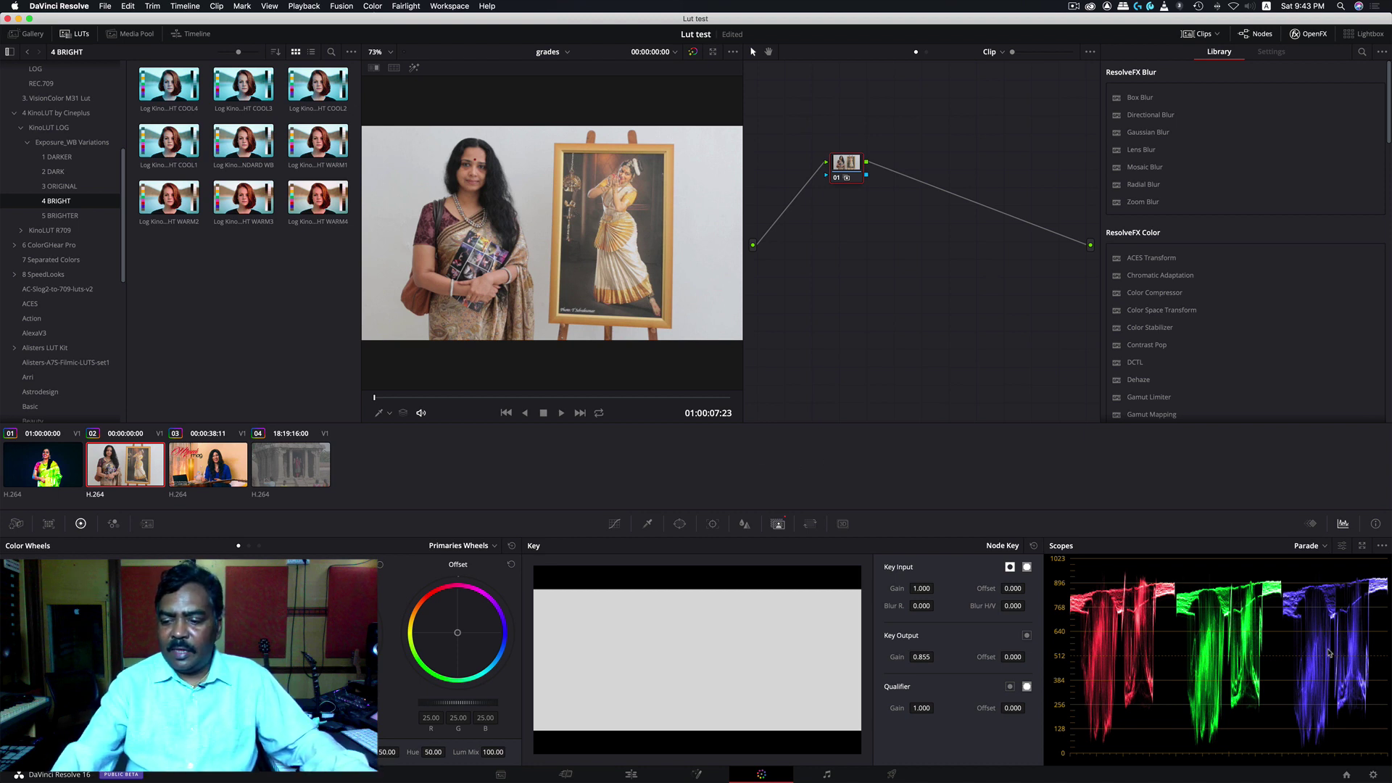
Show Project Settings' Color Management page, scrolled down to the Lookup Tables section
click(1374, 775)
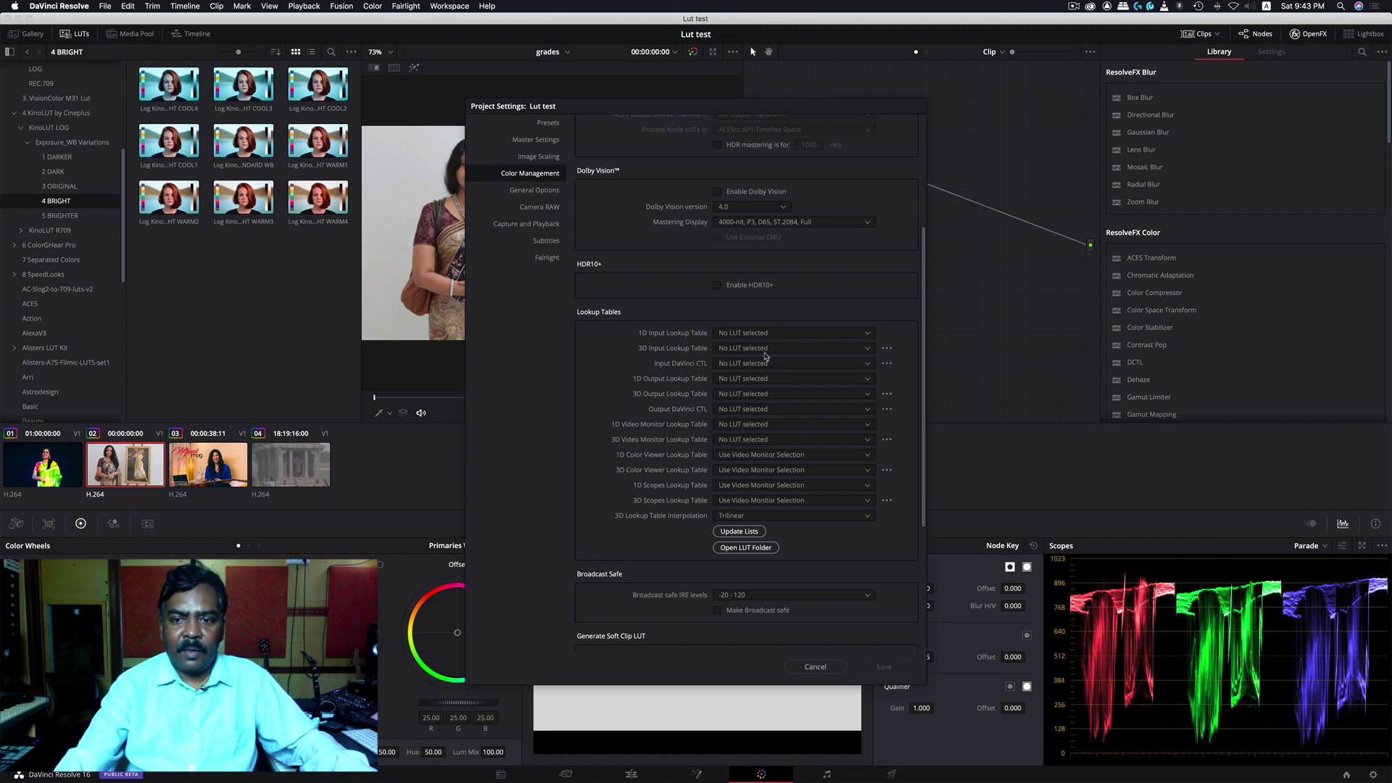
scroll(765, 357, up, 5)
scroll(765, 356, down, 3)
scroll(765, 356, down, 3)
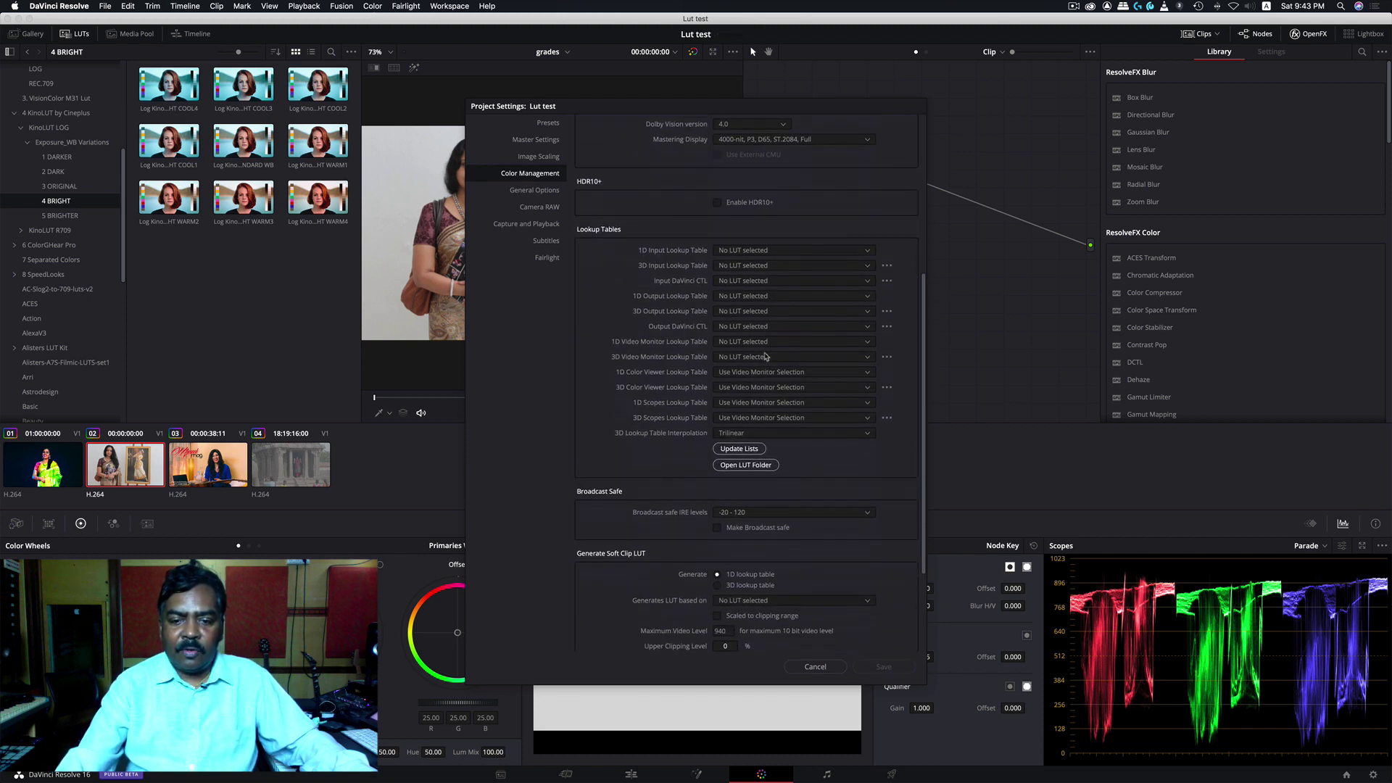
scroll(765, 356, down, 2)
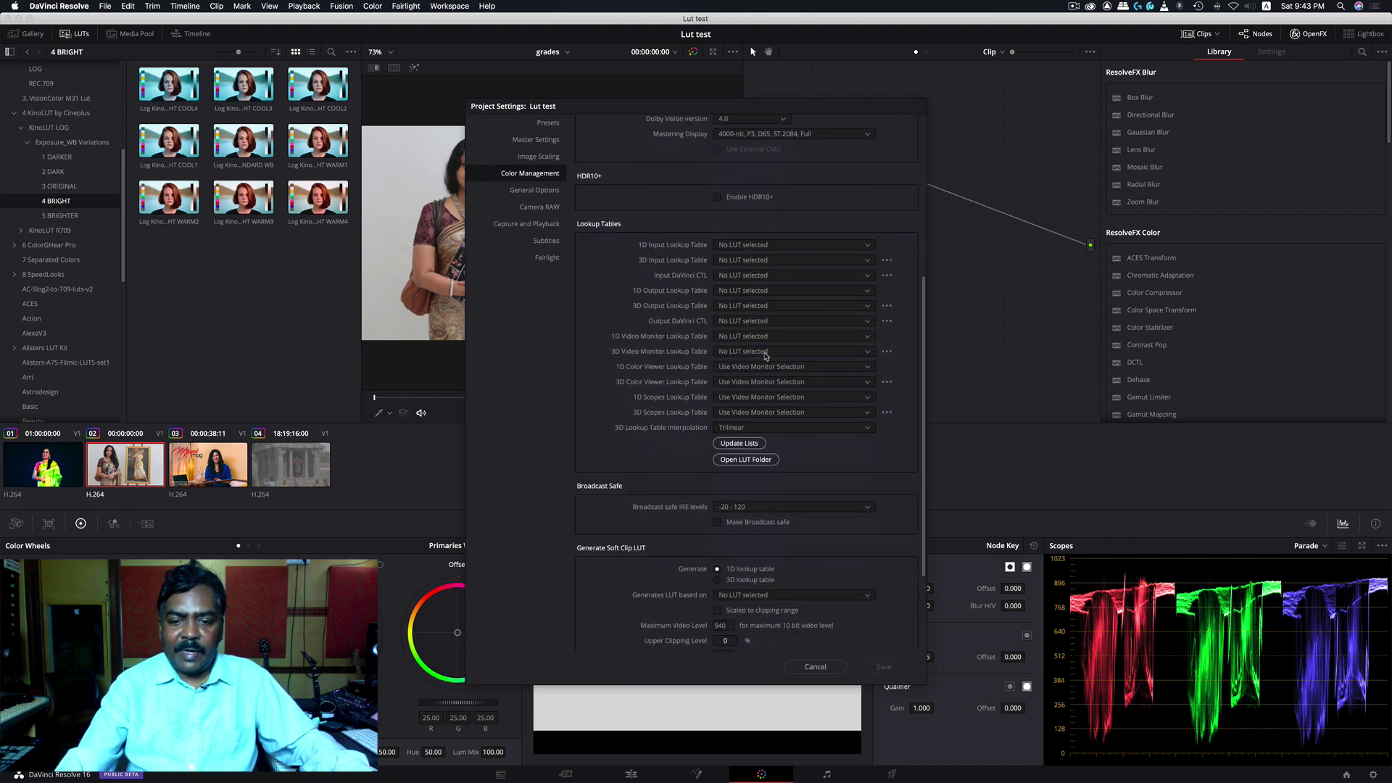
click(747, 460)
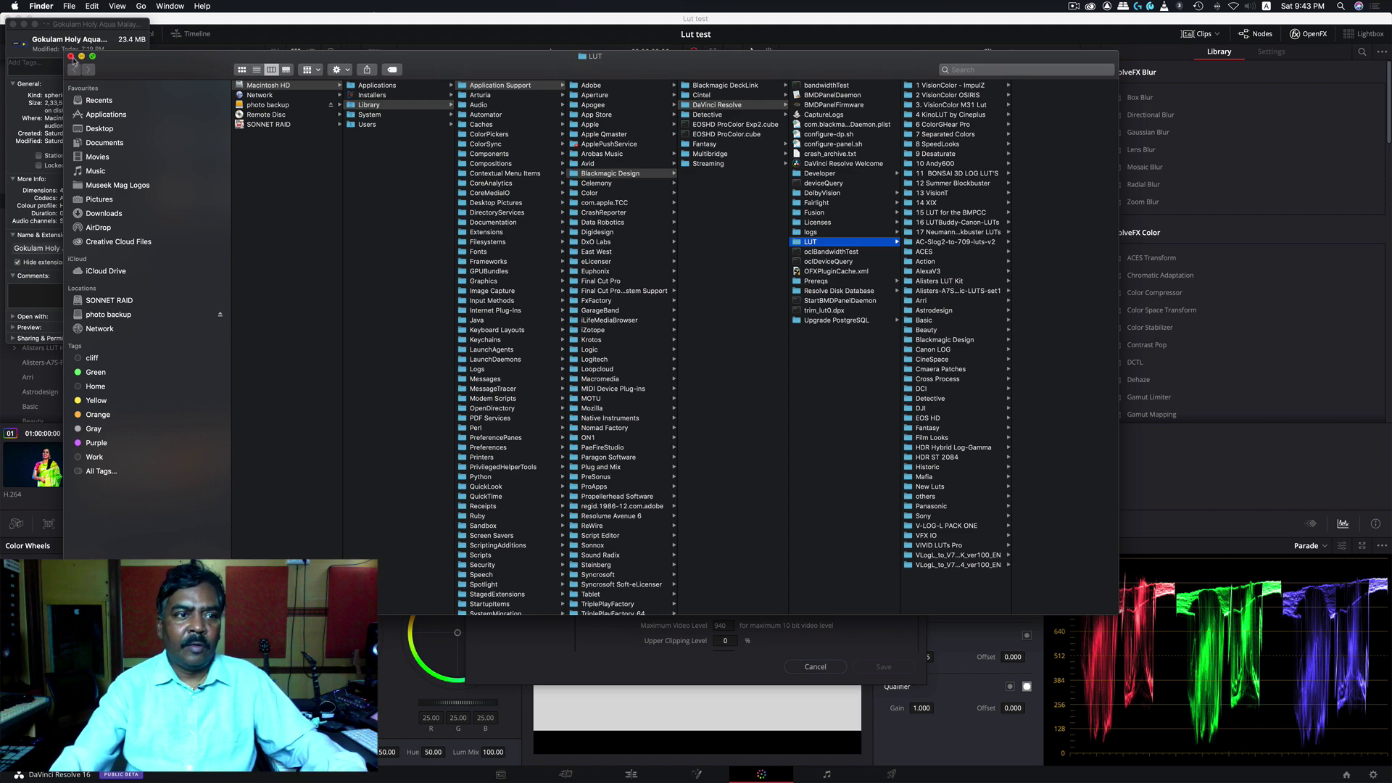
click(70, 56)
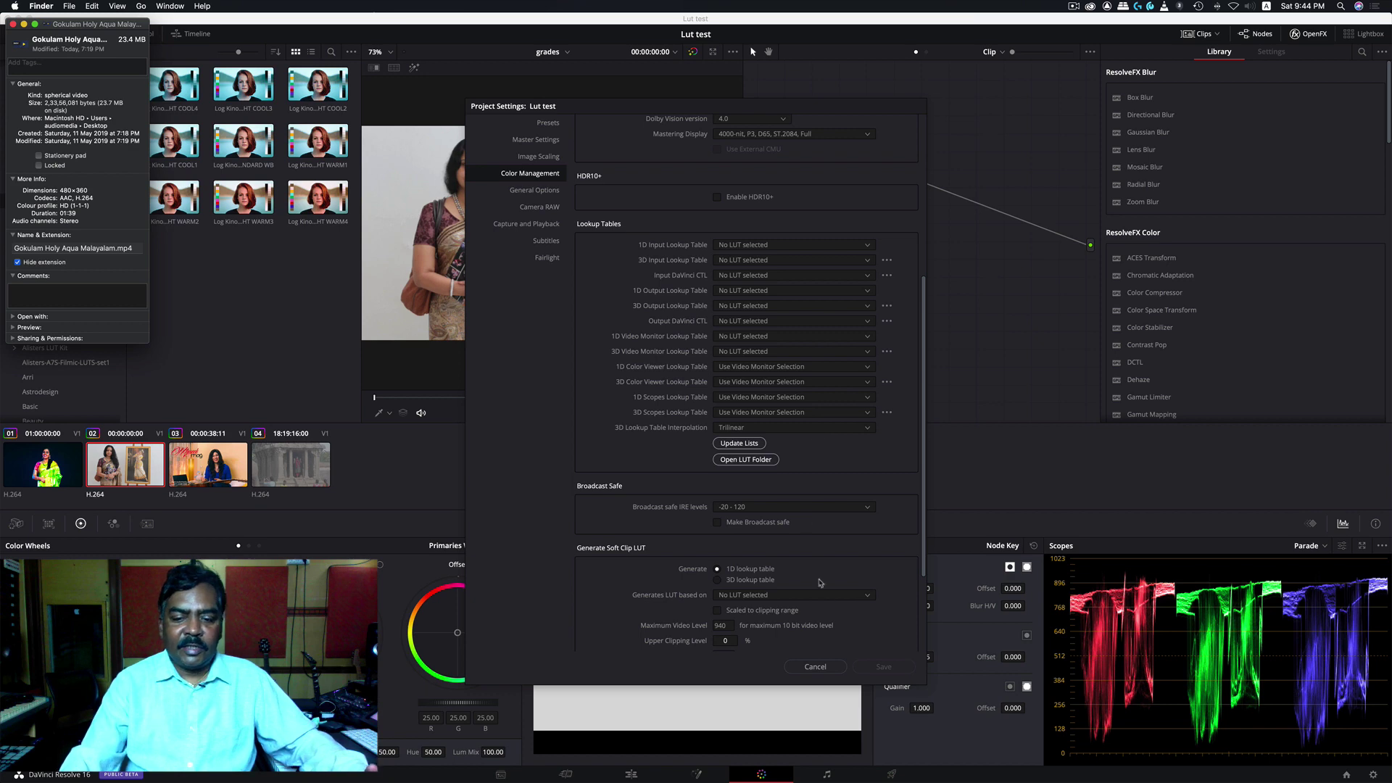
Cancel the Project Settings dialog so no changes are saved
click(816, 666)
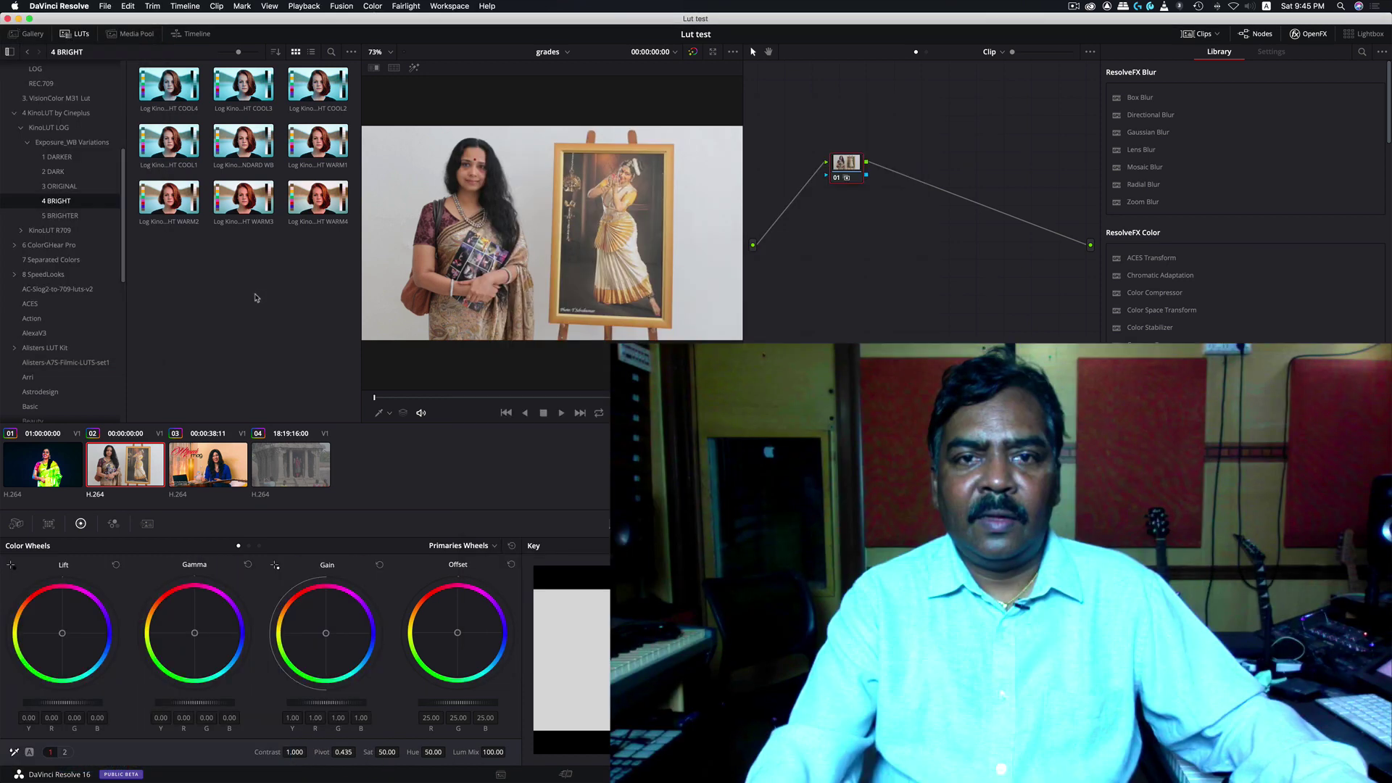